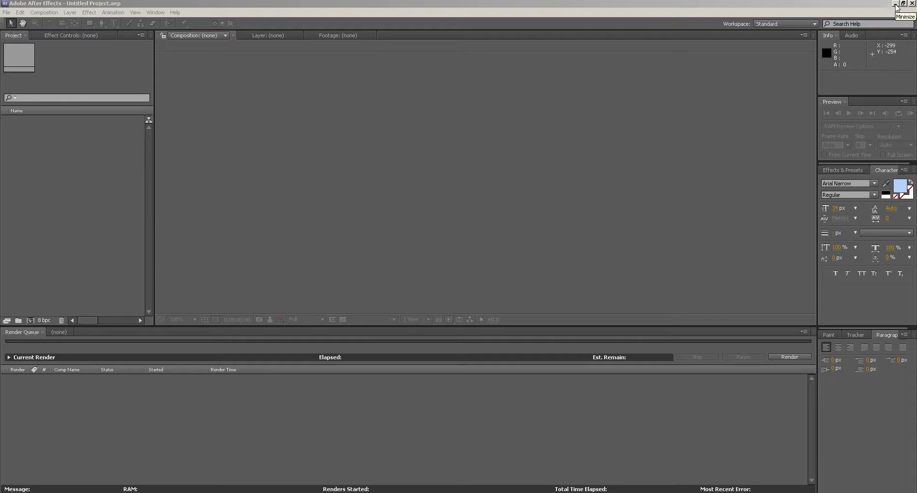
Step: Open the 3DJunkyDog folder, then play and close dogsculpt.mov in QuickTime Player
{"action": "left_click", "coordinate": [896, 4]}
{"action": "double_click", "coordinate": [15, 136]}
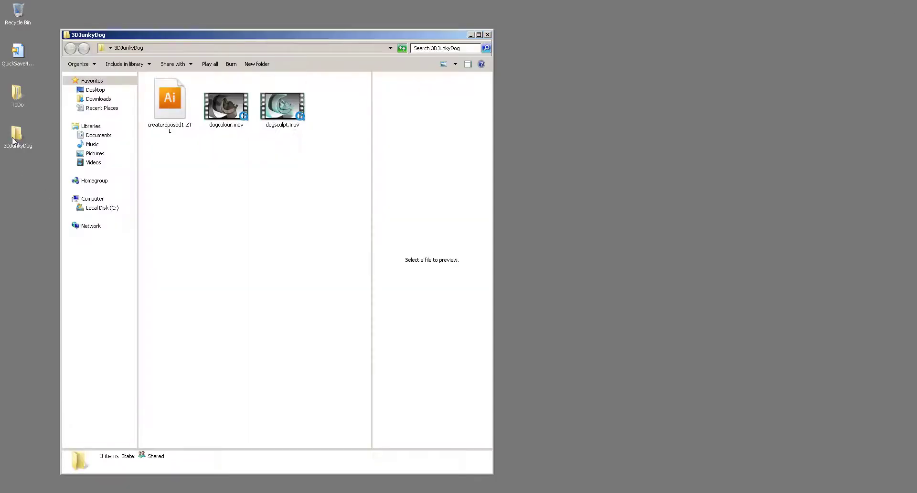
{"action": "left_click", "coordinate": [293, 104]}
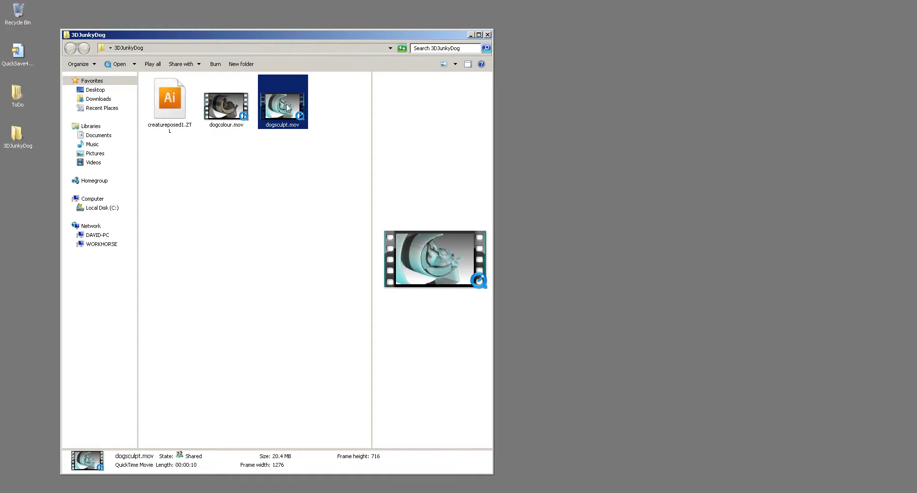
{"action": "double_click", "coordinate": [285, 104]}
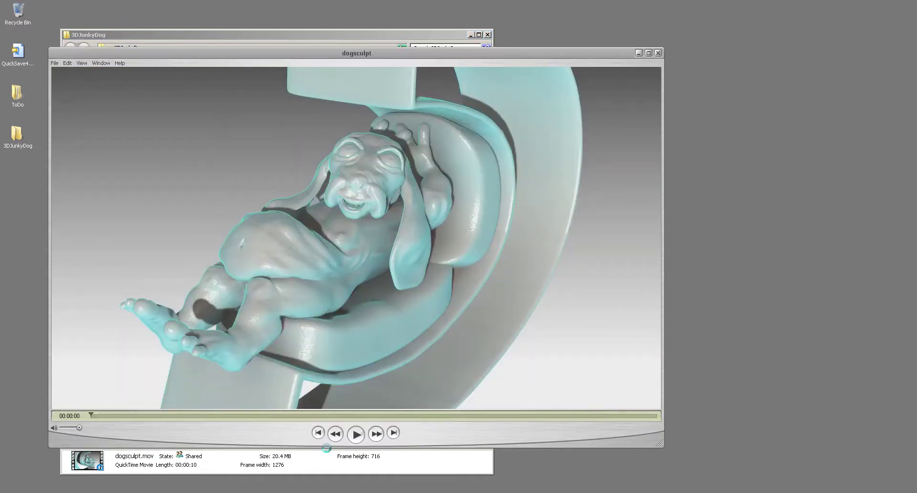
{"action": "left_click", "coordinate": [356, 435]}
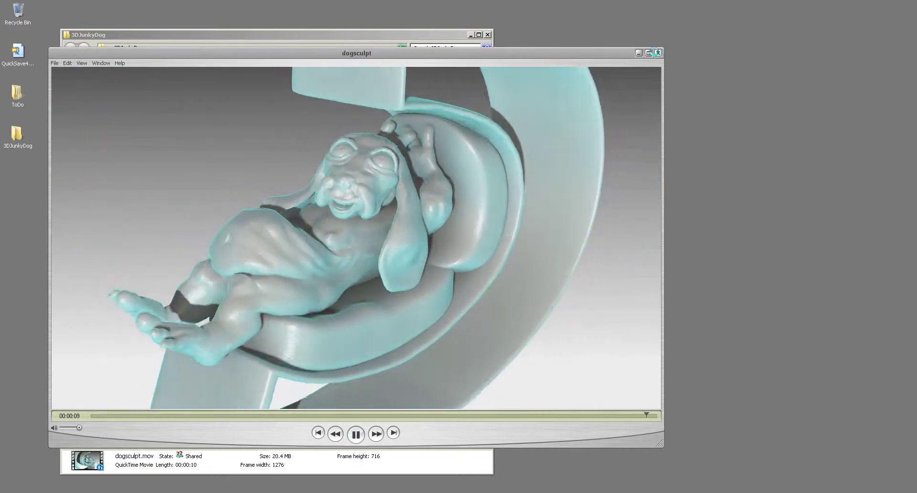
{"action": "left_click", "coordinate": [658, 53]}
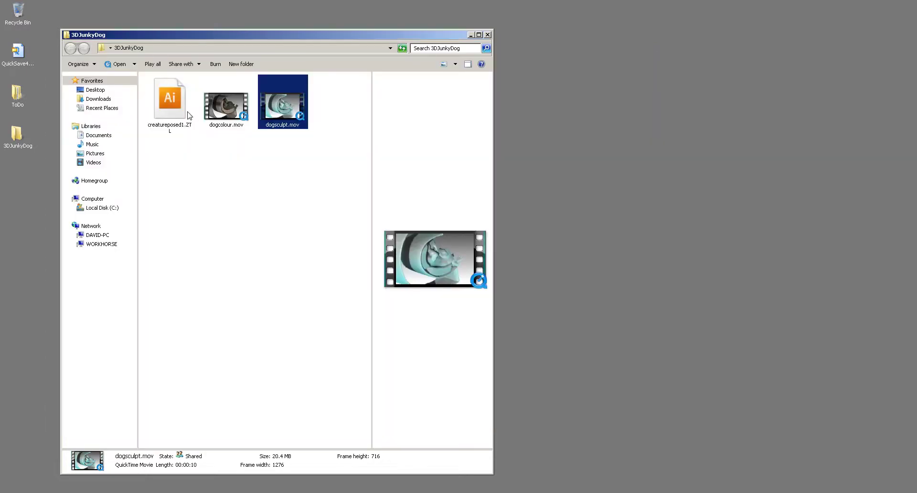
Step: Play dogcolour.mov in QuickTime Player, then close the player
{"action": "left_click", "coordinate": [220, 110]}
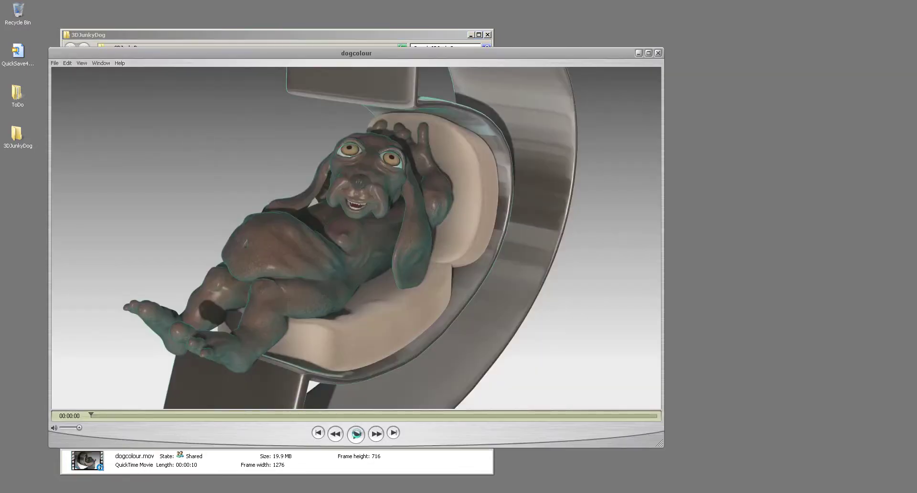
{"action": "left_click", "coordinate": [355, 434]}
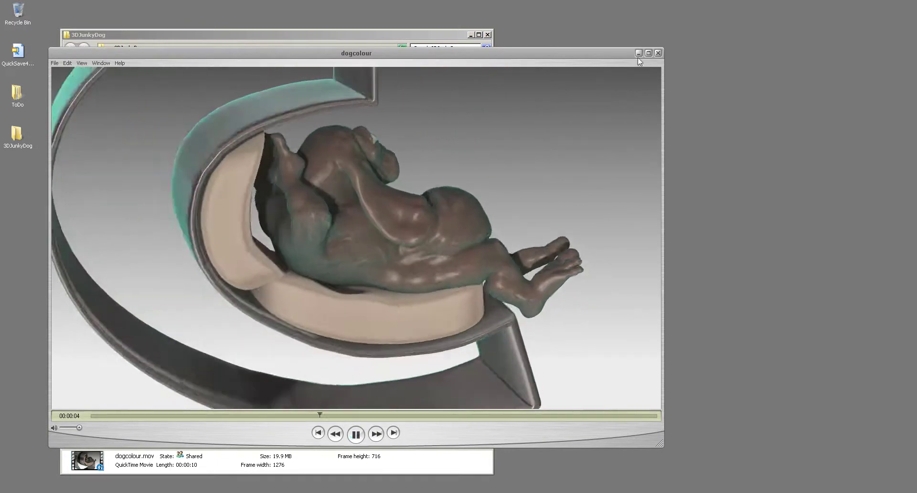
{"action": "left_click", "coordinate": [658, 52]}
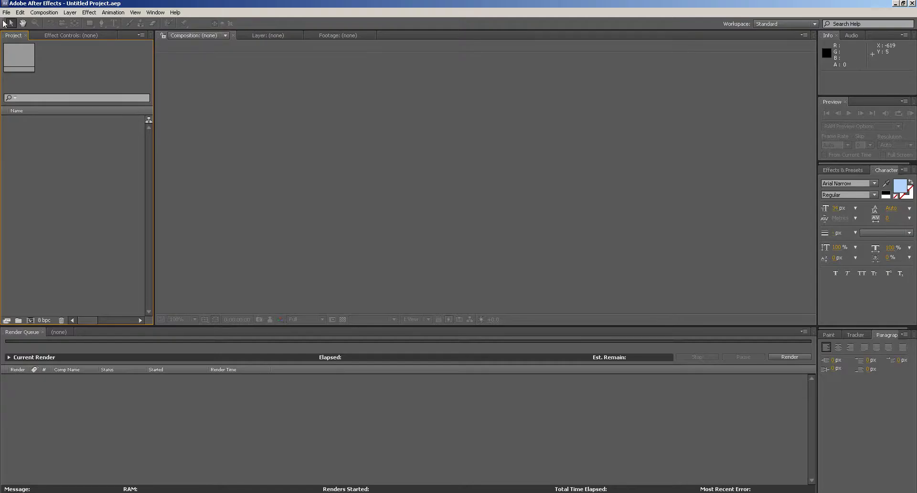
Step: Import both dogcolour.mov and dogsculpt.mov from Desktop/3DJunkyDog as footage items
{"action": "left_click", "coordinate": [7, 13]}
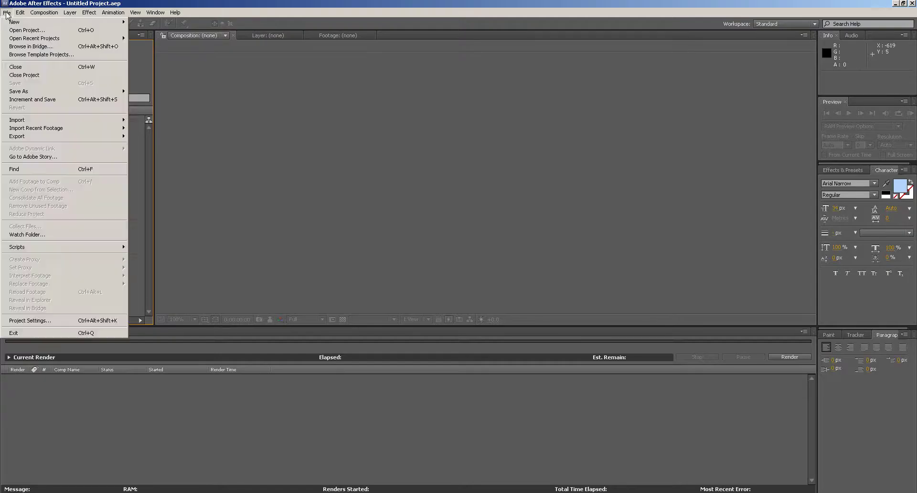
{"action": "mouse_move", "coordinate": [28, 120]}
{"action": "left_click", "coordinate": [157, 123]}
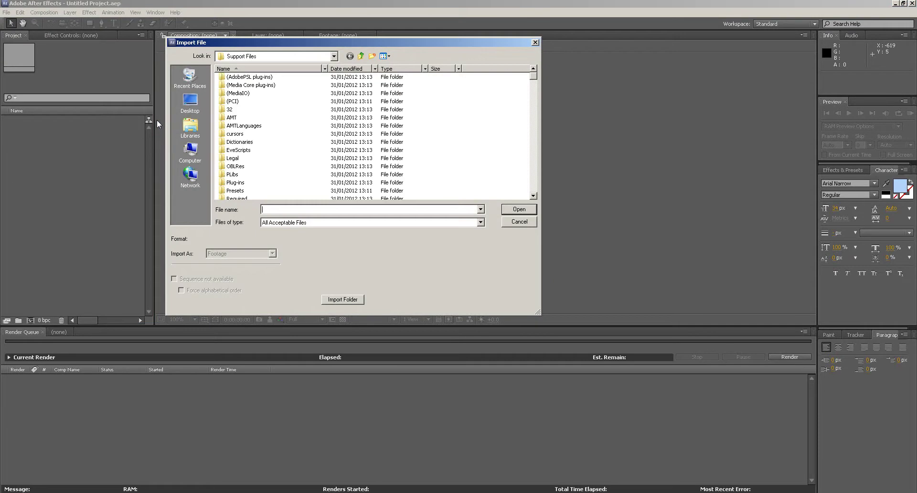
{"action": "left_click", "coordinate": [190, 101]}
{"action": "double_click", "coordinate": [415, 107]}
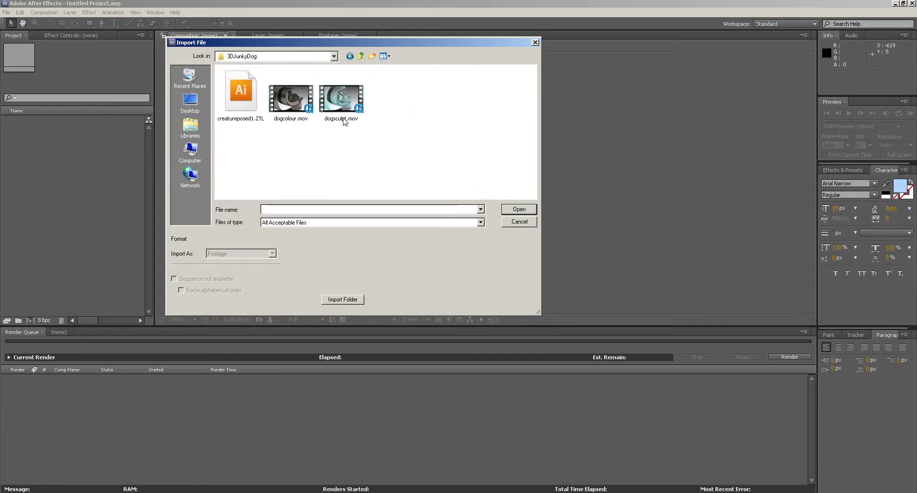
{"action": "left_click_drag", "start_coordinate": [322, 115], "coordinate": [284, 98]}
{"action": "left_click", "coordinate": [514, 210]}
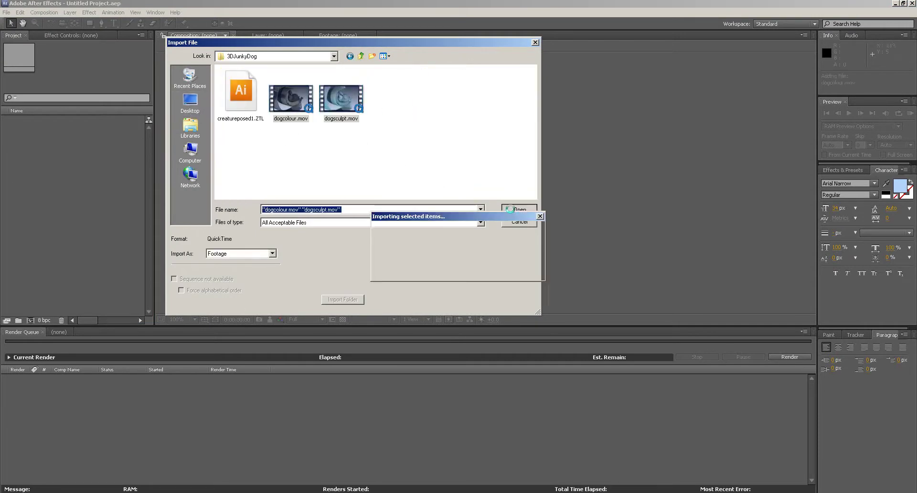
{"action": "left_click", "coordinate": [31, 167]}
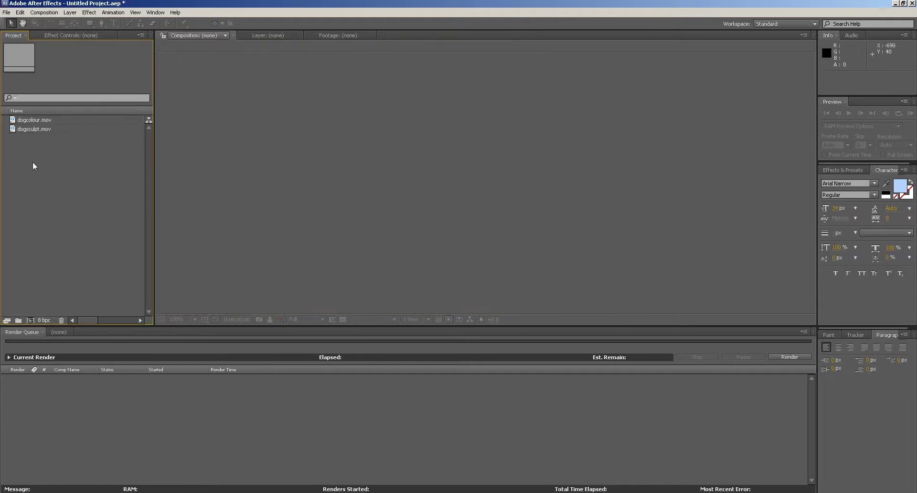
Step: Check both footage items, then drag dogsculpt.mov onto the new composition icon
{"action": "left_click", "coordinate": [29, 130]}
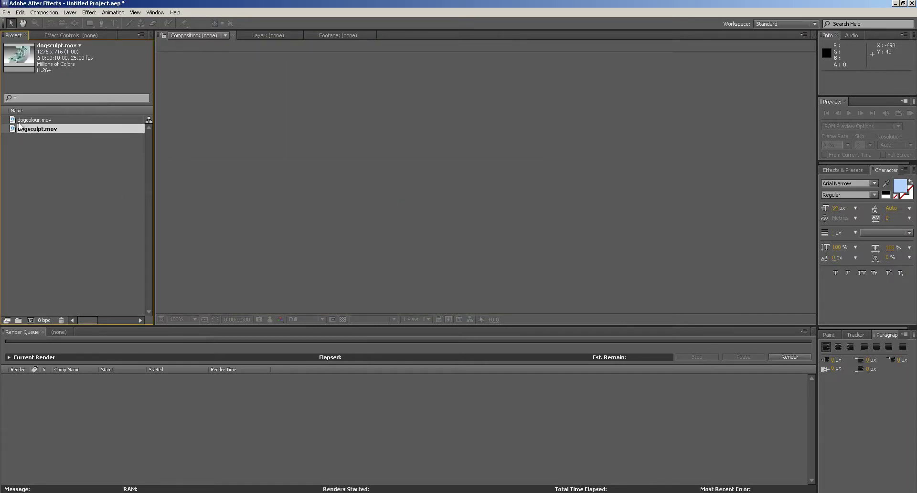
{"action": "left_click", "coordinate": [24, 121]}
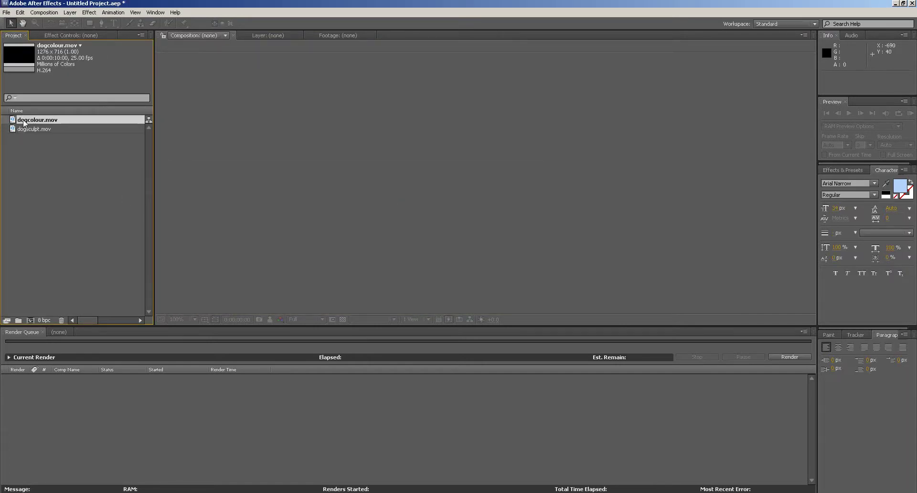
{"action": "left_click", "coordinate": [59, 332]}
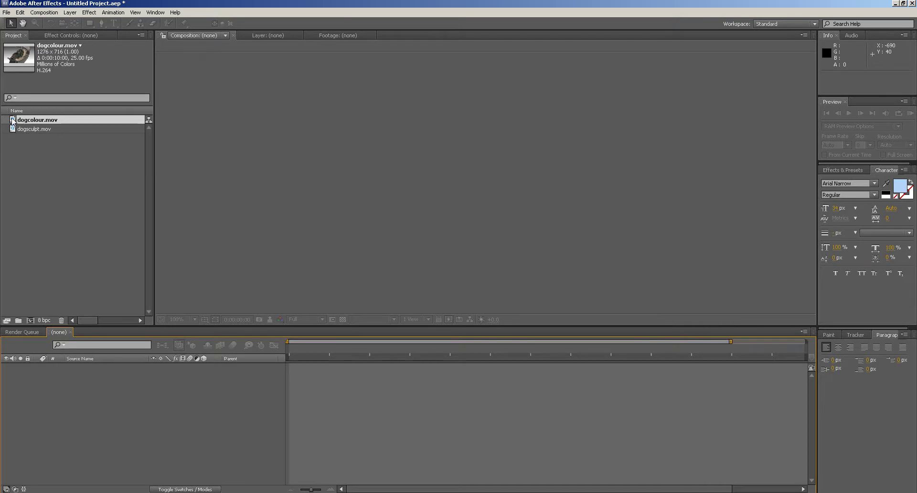
{"action": "left_click_drag", "start_coordinate": [13, 129], "coordinate": [43, 383]}
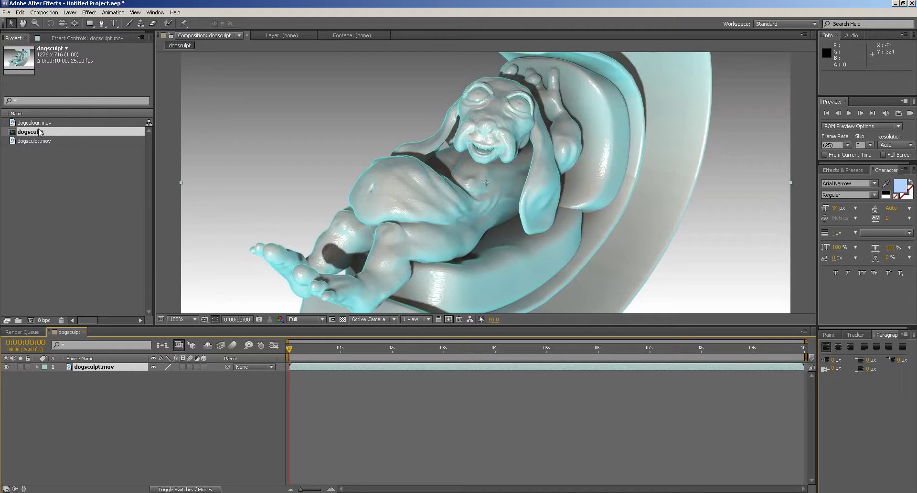
Step: Set the dogsculpt composition's Duration to 0:00:20:00 in Composition Settings
{"action": "left_click", "coordinate": [49, 14]}
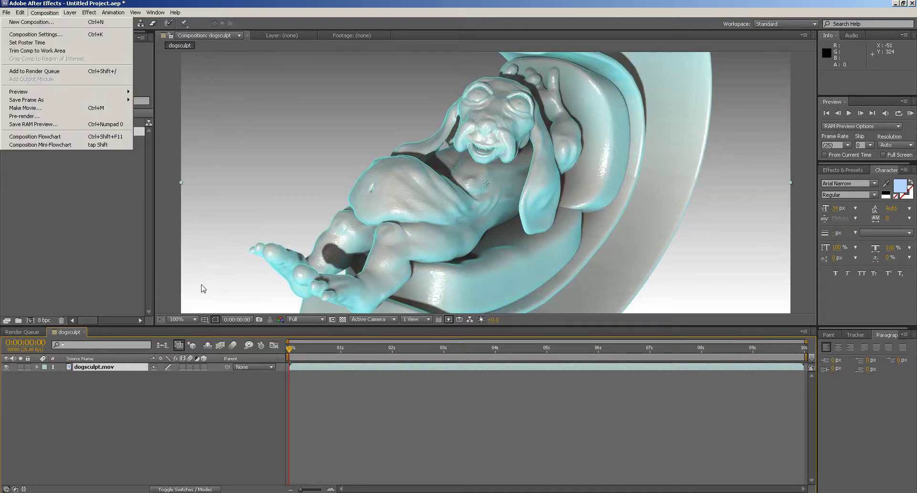
{"action": "left_click", "coordinate": [83, 240]}
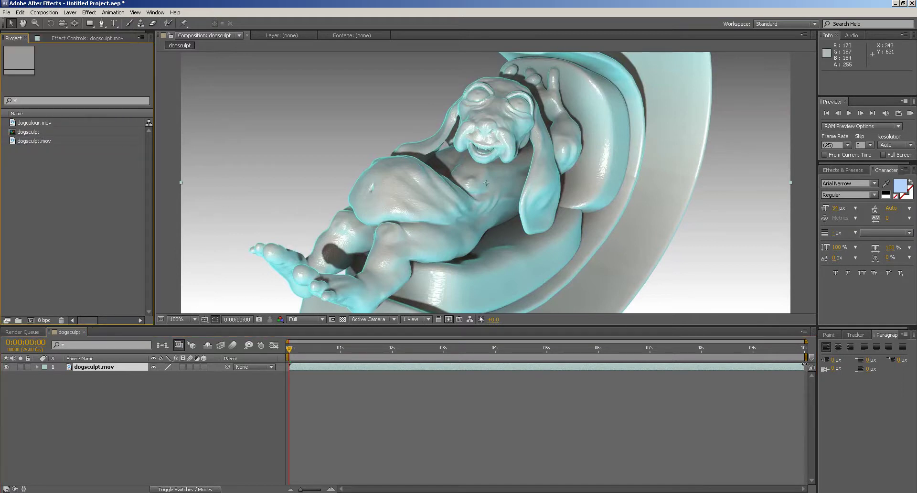
{"action": "left_click", "coordinate": [48, 13]}
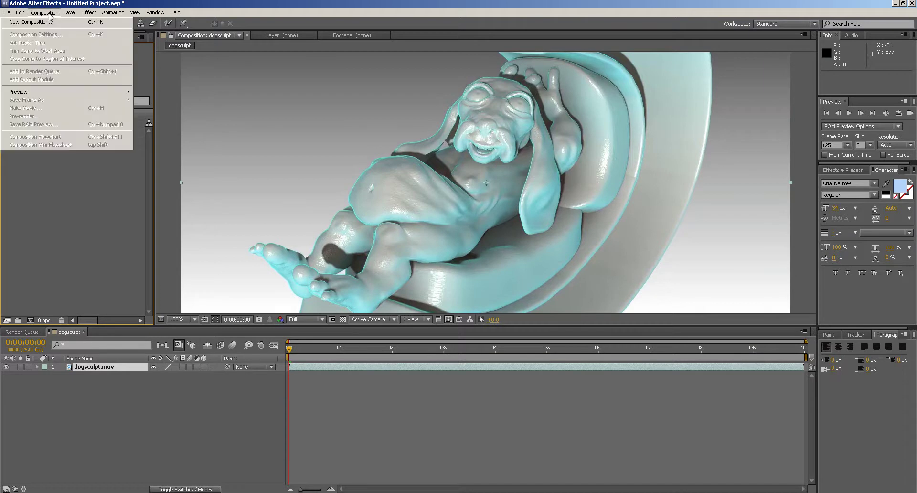
{"action": "left_click", "coordinate": [265, 172]}
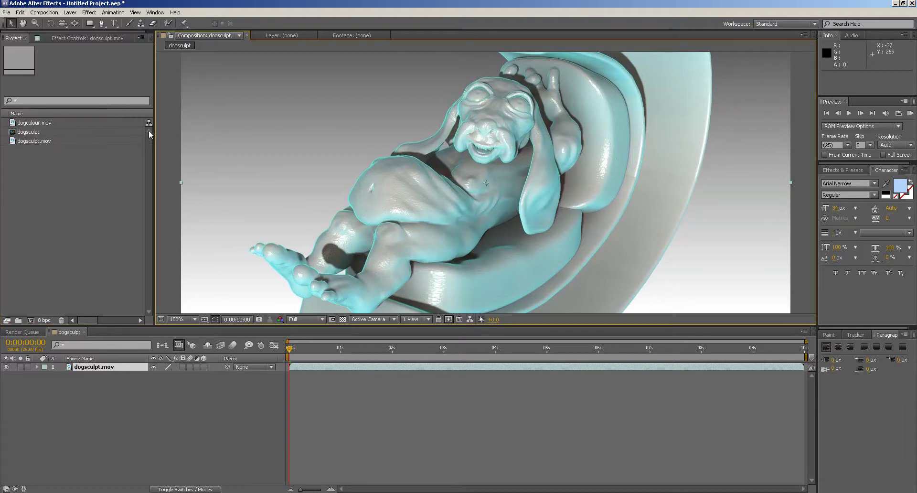
{"action": "left_click", "coordinate": [44, 12]}
{"action": "left_click", "coordinate": [44, 37]}
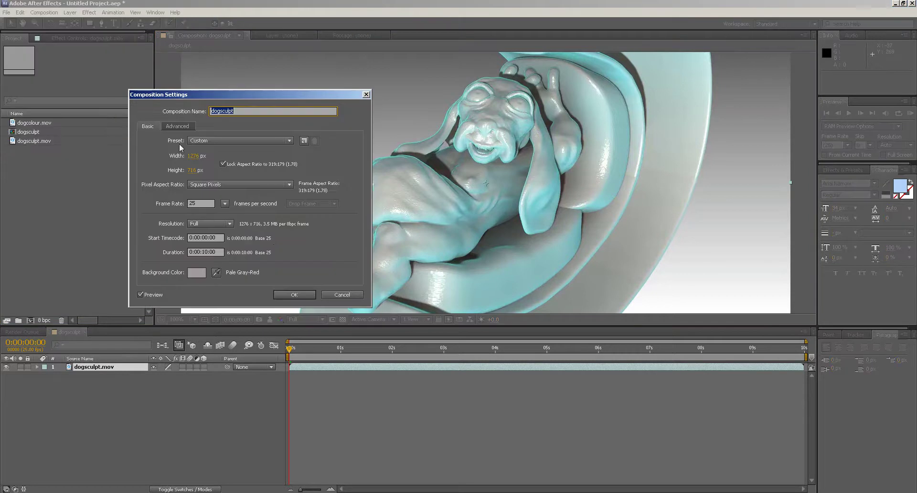
{"action": "left_click", "coordinate": [208, 252]}
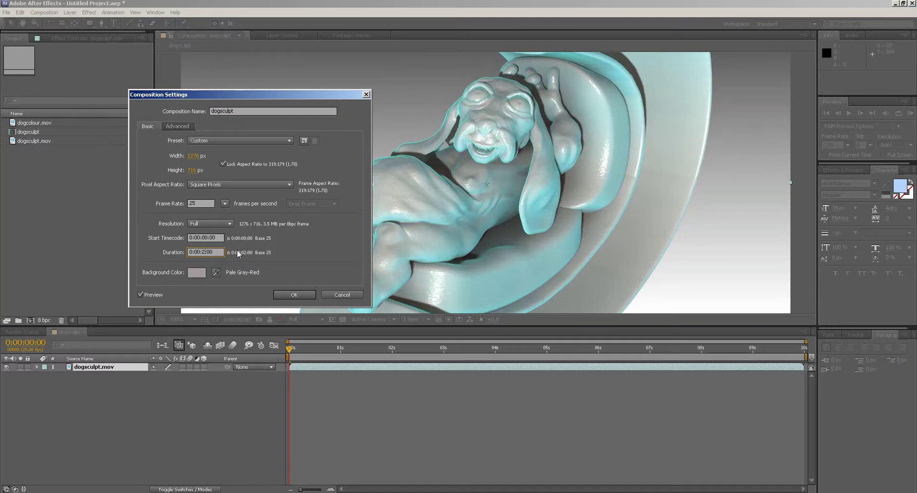
{"action": "key", "text": "Return"}
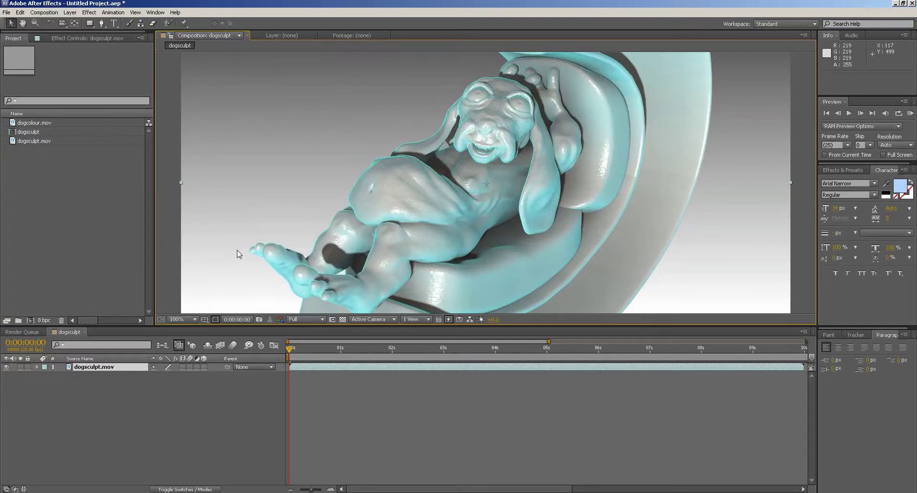
Step: Add dogcolour.mov above dogsculpt.mov and slide its bar to start near 10 seconds
{"action": "mouse_move", "coordinate": [451, 489]}
{"action": "left_mouse_down"}
{"action": "mouse_move", "coordinate": [771, 489]}
{"action": "mouse_move", "coordinate": [439, 488]}
{"action": "left_mouse_up"}
{"action": "left_click", "coordinate": [15, 125]}
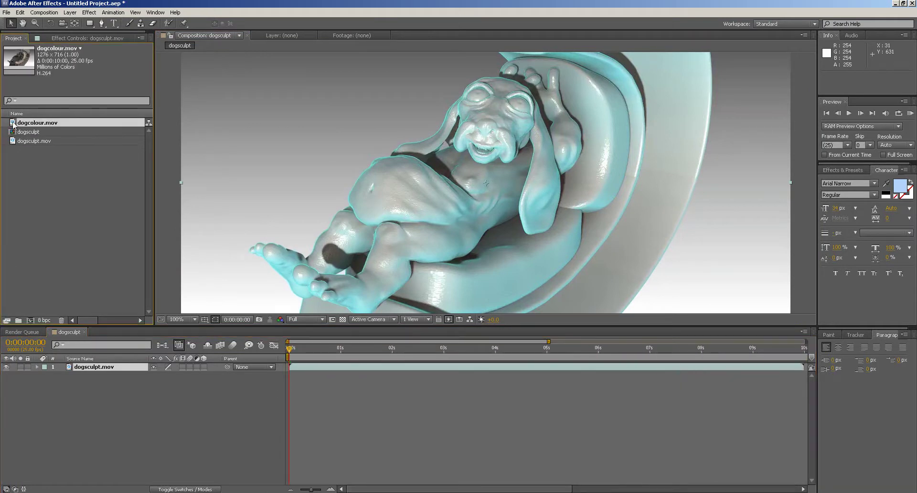
{"action": "left_click_drag", "start_coordinate": [14, 125], "coordinate": [90, 369]}
{"action": "mouse_move", "coordinate": [318, 367]}
{"action": "left_mouse_down"}
{"action": "mouse_move", "coordinate": [807, 367]}
{"action": "mouse_move", "coordinate": [336, 374]}
{"action": "left_mouse_up"}
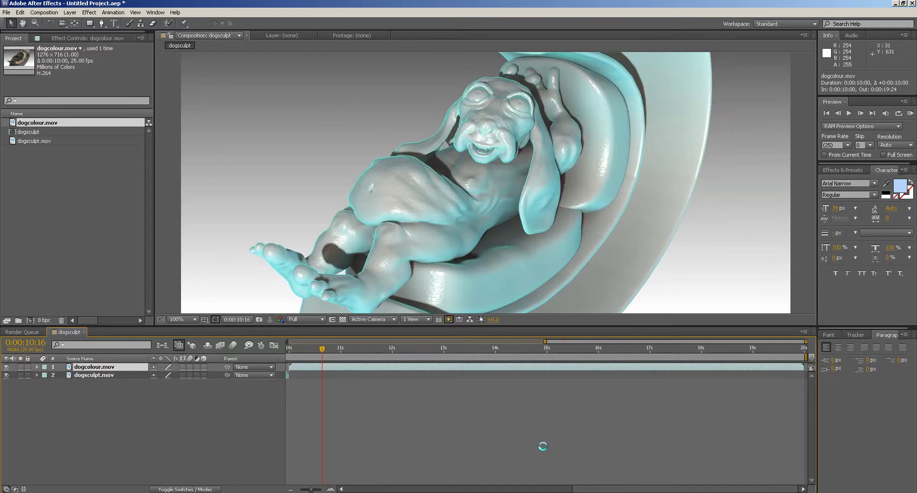
Step: Widen the timeline and scrub through the composition from the start
{"action": "key", "text": "Home"}
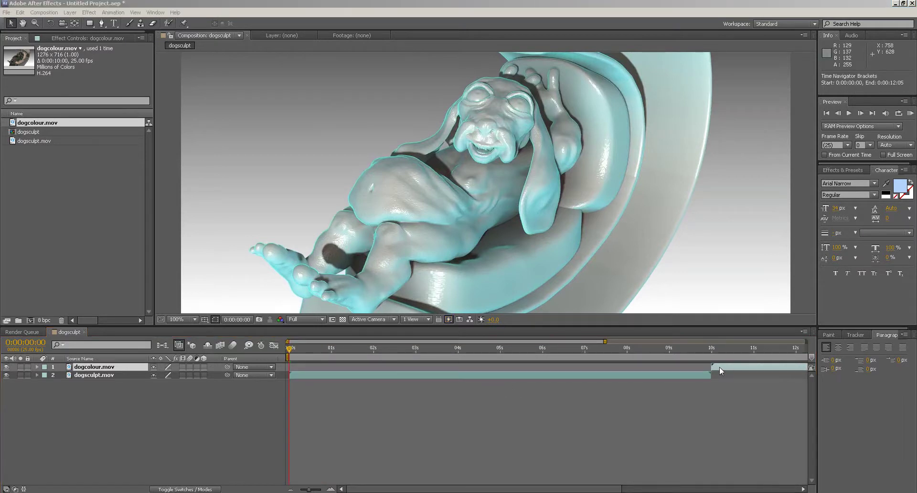
{"action": "left_click_drag", "start_coordinate": [606, 341], "coordinate": [795, 342]}
{"action": "mouse_move", "coordinate": [302, 489]}
{"action": "left_mouse_down"}
{"action": "mouse_move", "coordinate": [325, 488]}
{"action": "mouse_move", "coordinate": [300, 490]}
{"action": "left_mouse_up"}
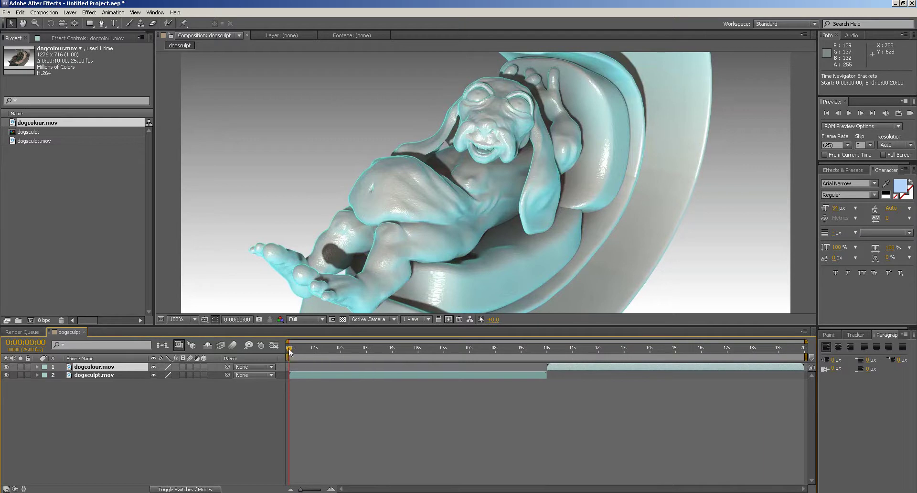
{"action": "left_click_drag", "start_coordinate": [289, 348], "coordinate": [551, 354]}
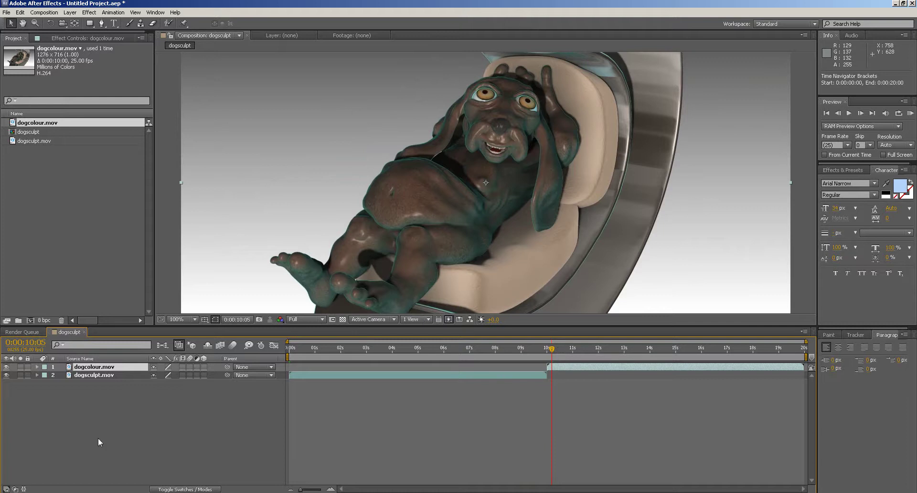
Step: Add a second dogsculpt.mov layer and slide it to start around 10 seconds
{"action": "left_click", "coordinate": [19, 141]}
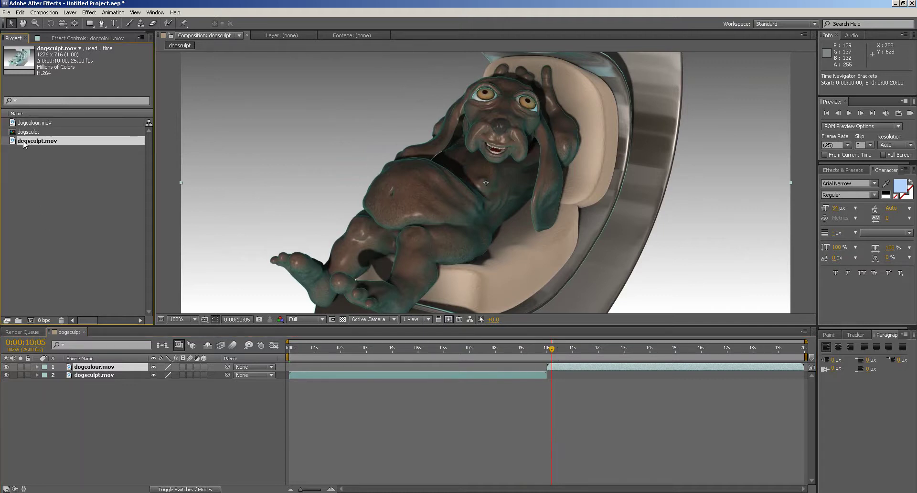
{"action": "left_click_drag", "start_coordinate": [23, 141], "coordinate": [83, 399]}
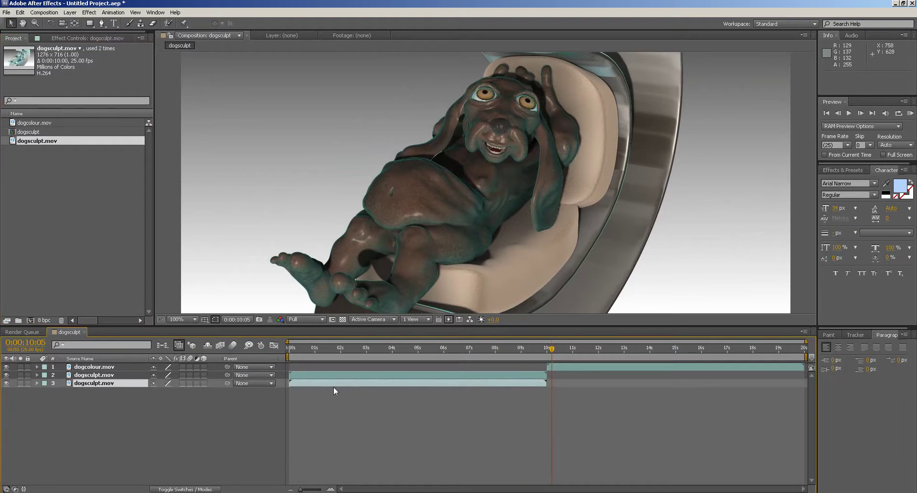
{"action": "left_click_drag", "start_coordinate": [319, 376], "coordinate": [548, 353]}
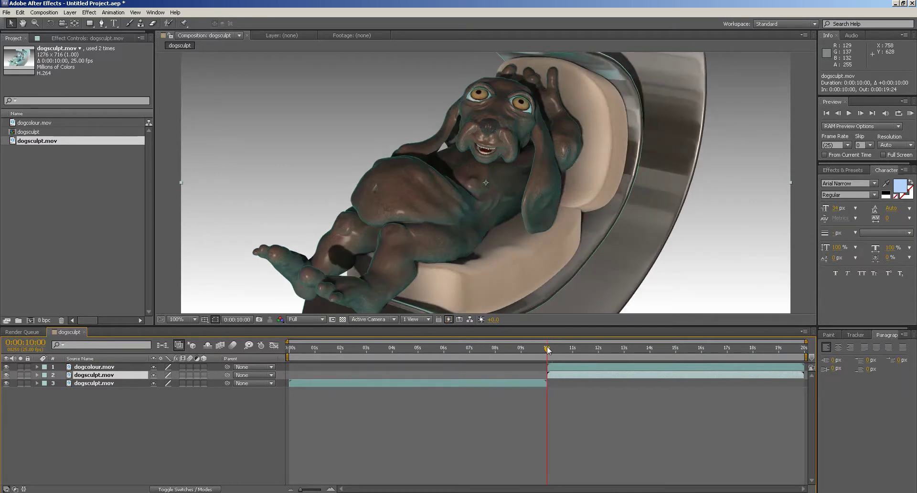
{"action": "left_click", "coordinate": [551, 349]}
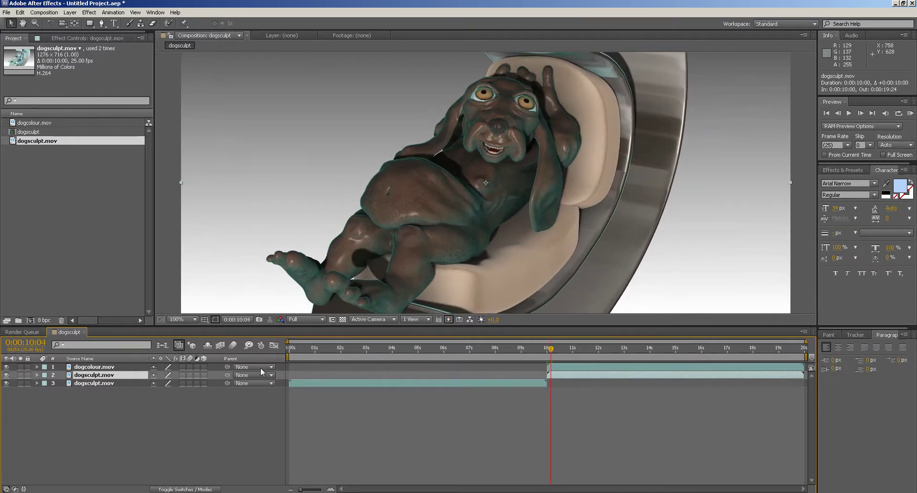
Step: Hide dogcolour.mov and set the sculpt copy to start at 0:00:09:24
{"action": "left_click", "coordinate": [6, 367]}
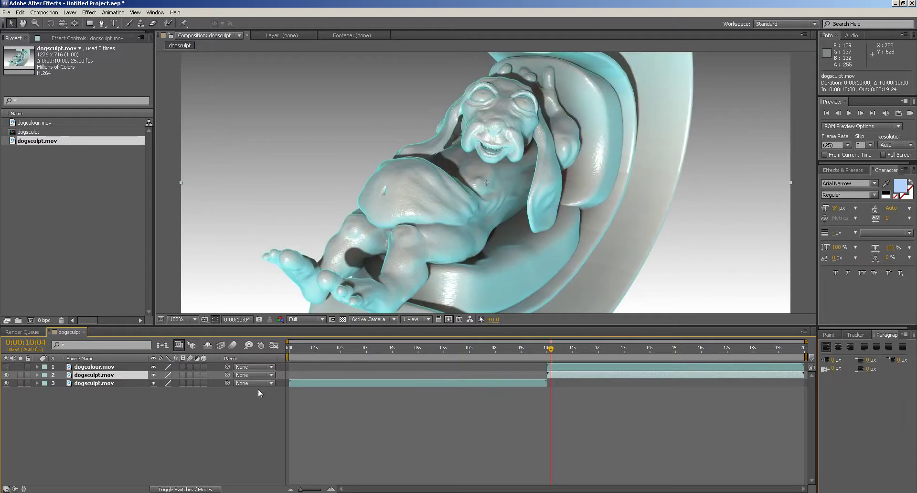
{"action": "left_click", "coordinate": [7, 367]}
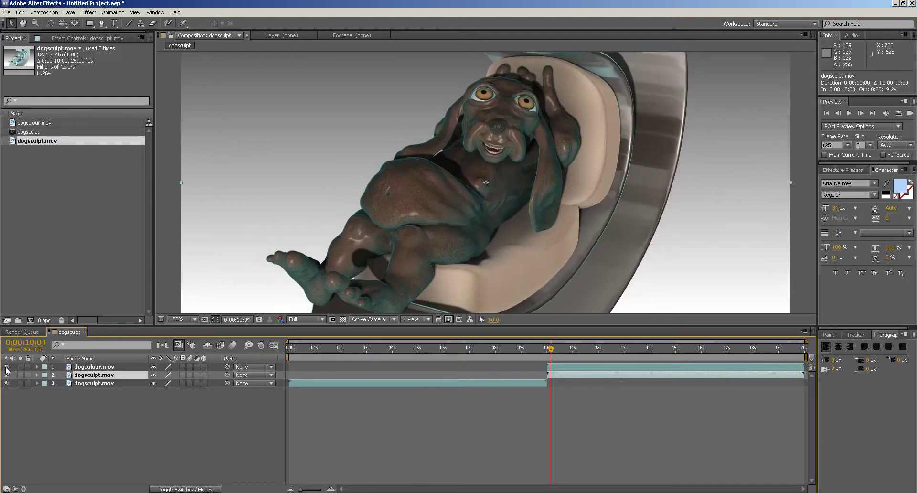
{"action": "left_click", "coordinate": [6, 367]}
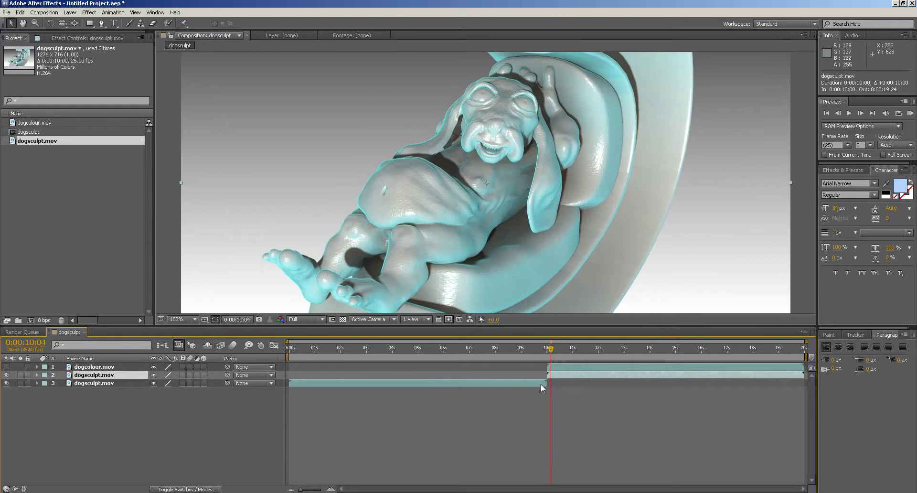
{"action": "left_click_drag", "start_coordinate": [561, 374], "coordinate": [562, 375]}
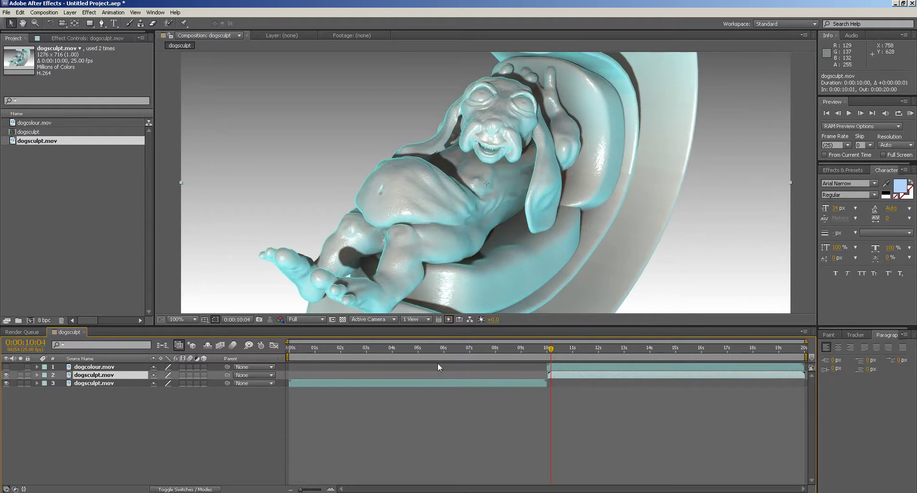
{"action": "left_click", "coordinate": [6, 367]}
{"action": "left_click", "coordinate": [6, 367]}
{"action": "left_click_drag", "start_coordinate": [571, 375], "coordinate": [547, 362]}
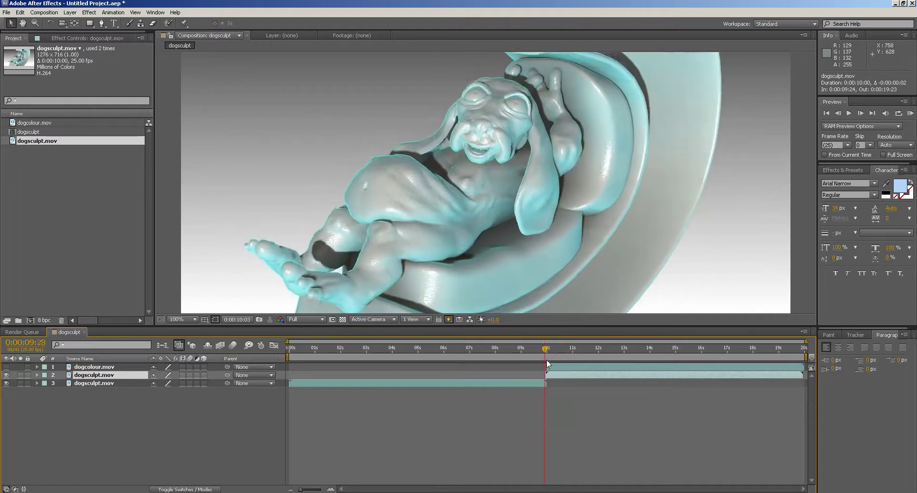
Step: Turn dogcolour.mov's eye back on and scrub across 10 seconds to check the switch
{"action": "key", "text": "Page_Up"}
{"action": "key", "text": "Page_Up"}
{"action": "left_click_drag", "start_coordinate": [547, 354], "coordinate": [551, 353]}
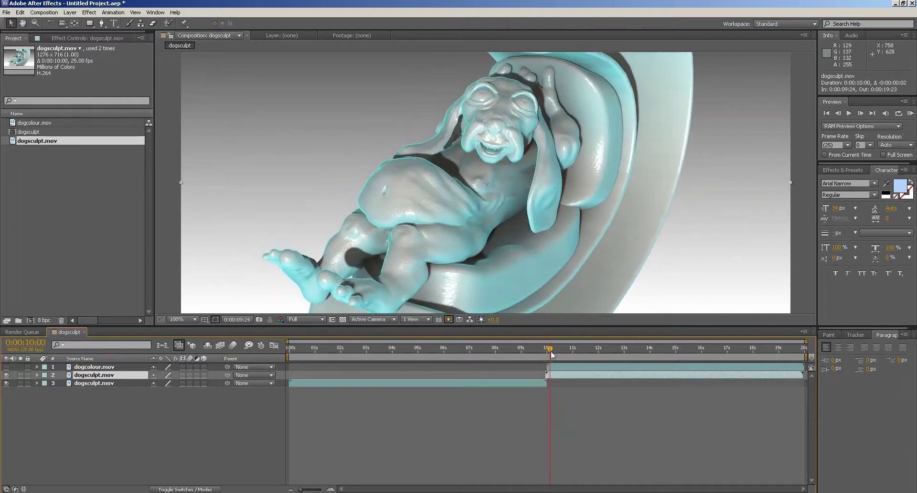
{"action": "left_click", "coordinate": [6, 366]}
{"action": "mouse_move", "coordinate": [551, 351]}
{"action": "left_mouse_down"}
{"action": "mouse_move", "coordinate": [541, 349]}
{"action": "mouse_move", "coordinate": [547, 353]}
{"action": "left_mouse_up"}
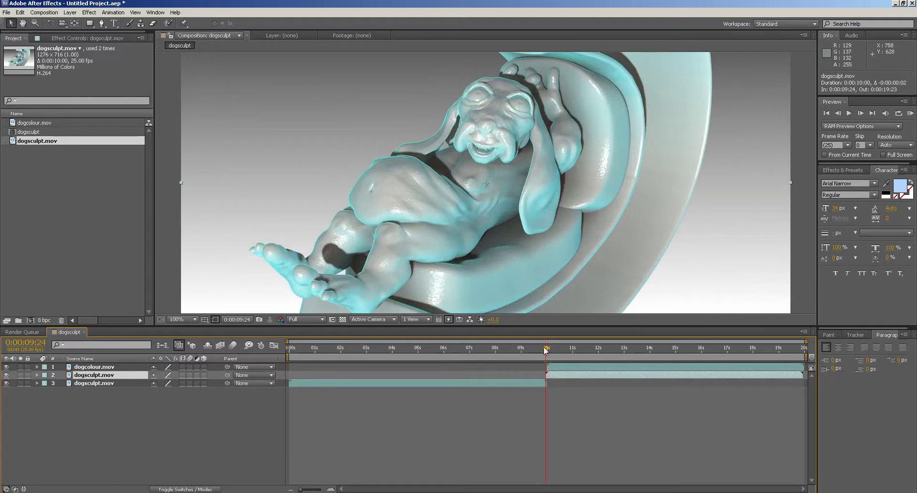
{"action": "left_click_drag", "start_coordinate": [545, 351], "coordinate": [552, 353]}
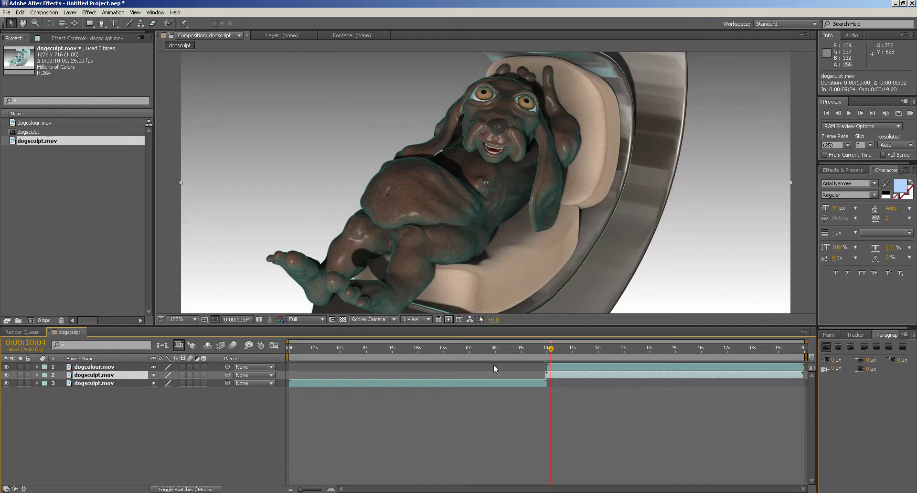
{"action": "left_click_drag", "start_coordinate": [552, 351], "coordinate": [548, 351]}
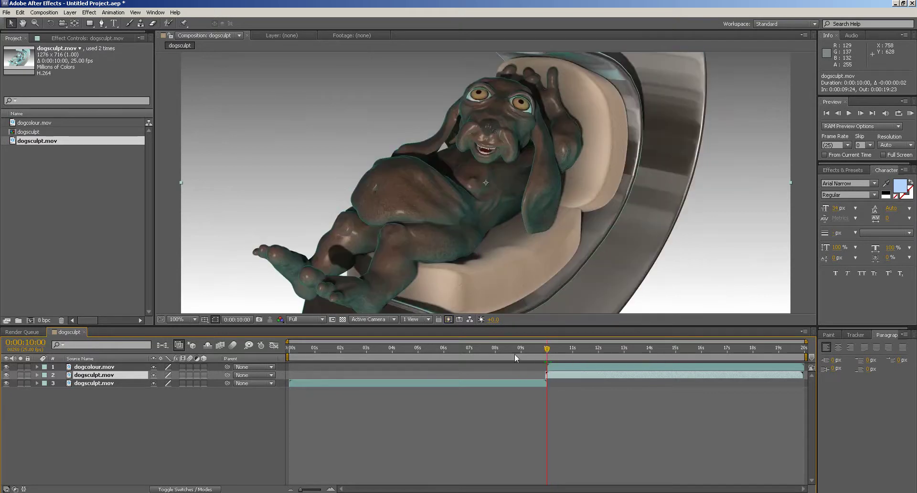
Step: Set an Opacity keyframe of 0% on dogcolour.mov at 10 seconds
{"action": "left_click", "coordinate": [36, 367]}
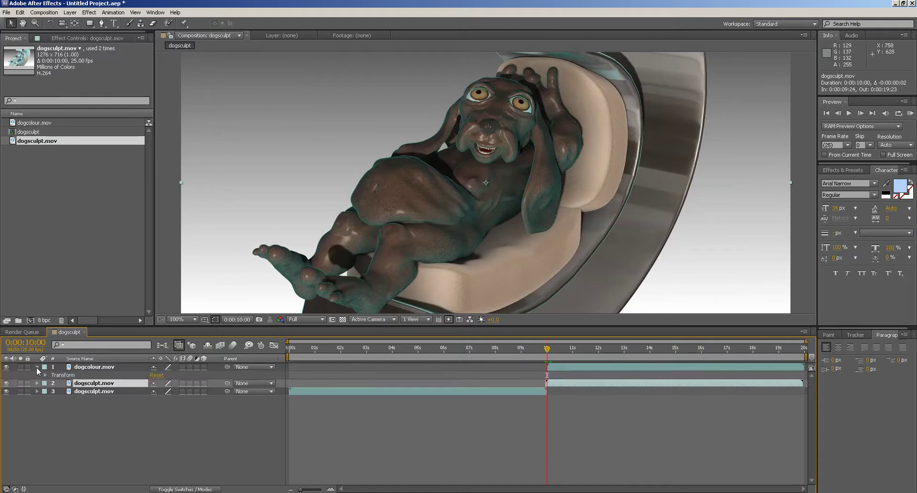
{"action": "left_click", "coordinate": [44, 376]}
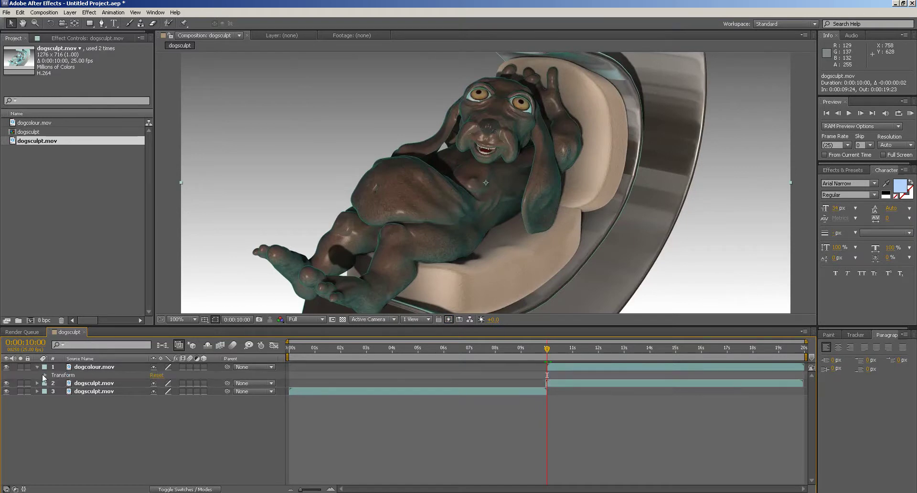
{"action": "left_click", "coordinate": [45, 374]}
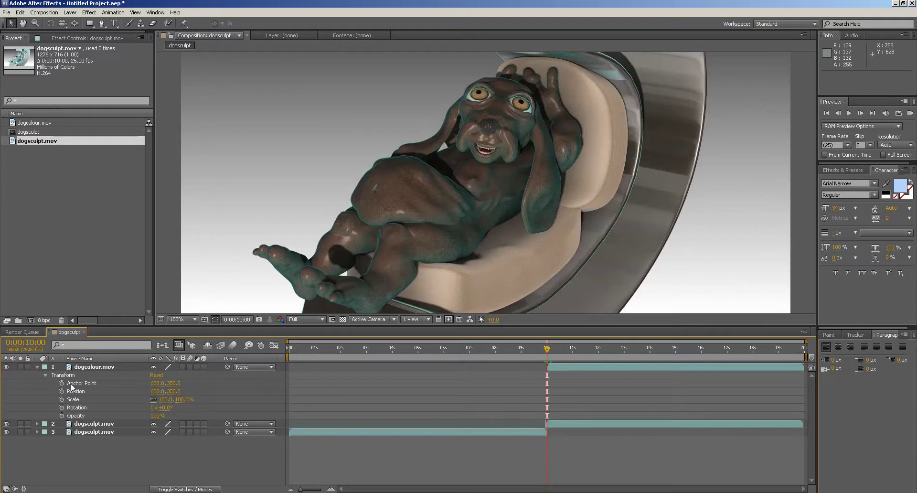
{"action": "left_click", "coordinate": [61, 416]}
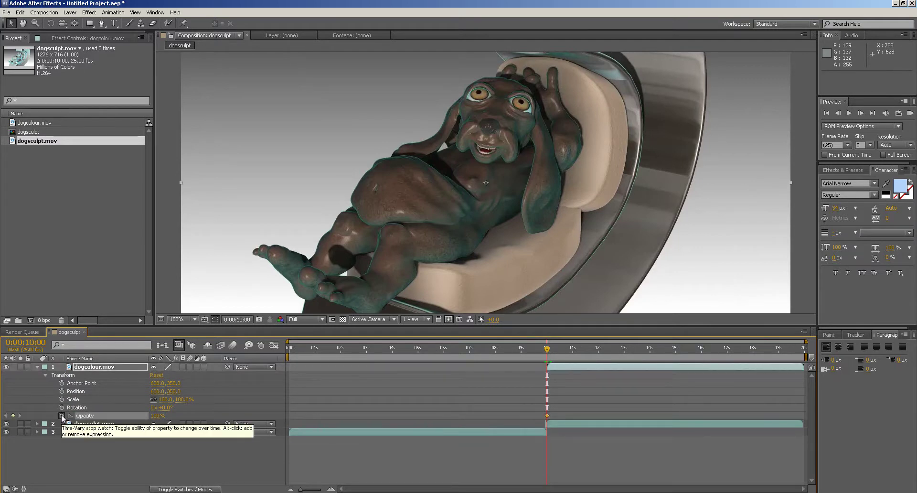
{"action": "left_click_drag", "start_coordinate": [158, 416], "coordinate": [104, 418]}
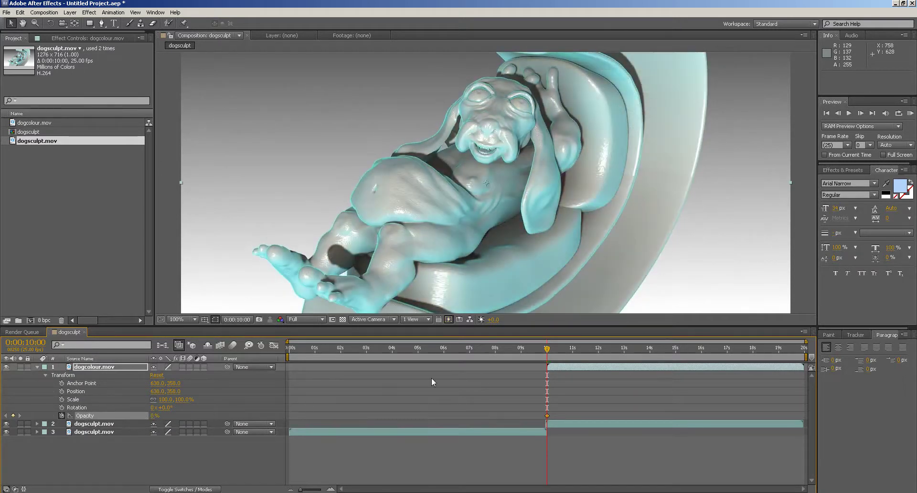
Step: Set dogcolour.mov's Opacity to 100% at about 11:18, then review the fade
{"action": "left_click_drag", "start_coordinate": [547, 348], "coordinate": [591, 349]}
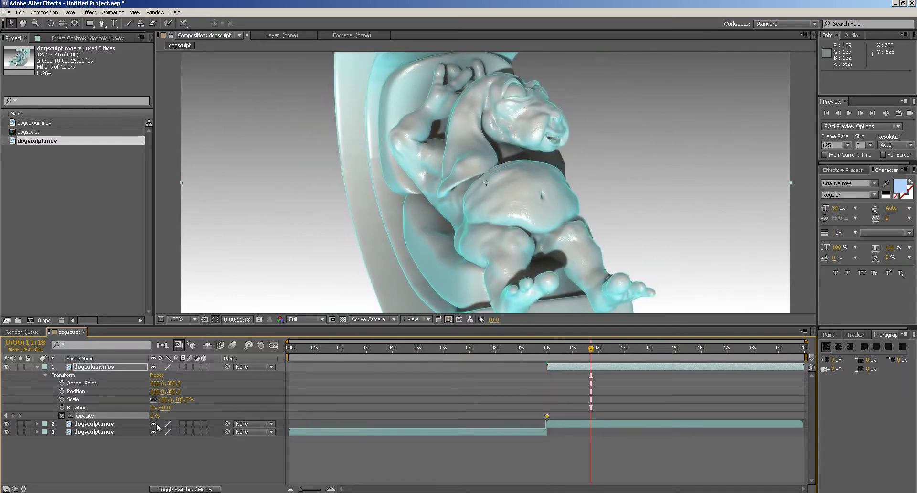
{"action": "left_click_drag", "start_coordinate": [153, 415], "coordinate": [198, 415]}
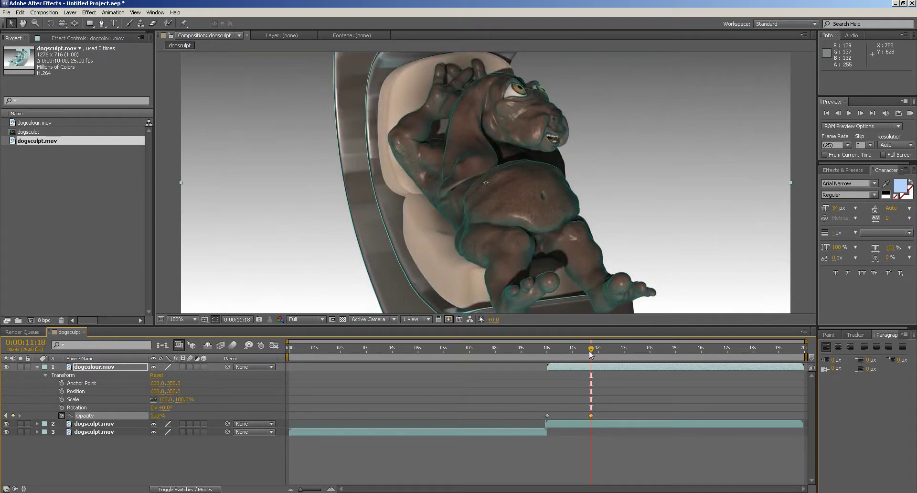
{"action": "left_click_drag", "start_coordinate": [593, 350], "coordinate": [806, 365]}
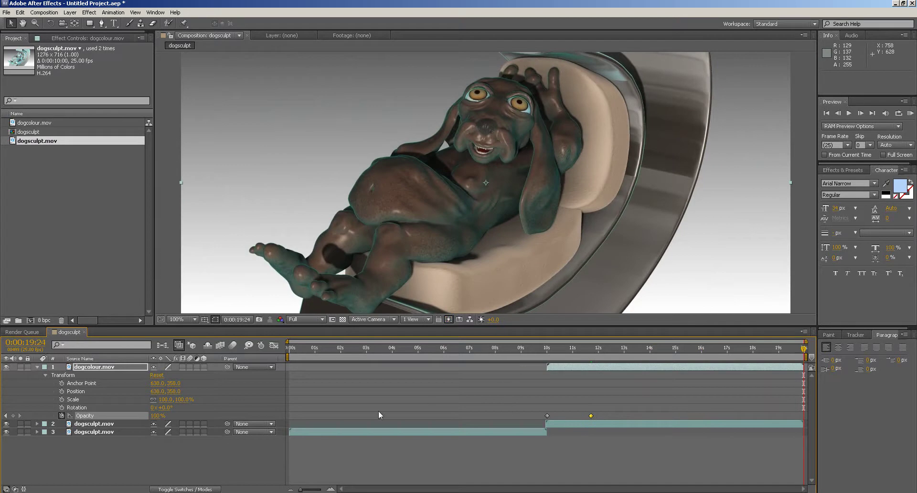
Step: Collapse dogcolour.mov's properties and add the dogsculpt composition to the Render Queue
{"action": "left_click", "coordinate": [37, 367]}
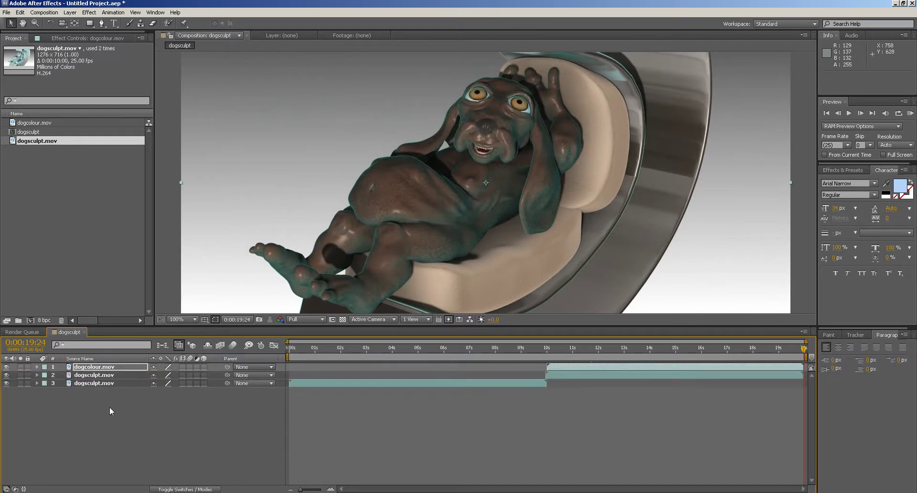
{"action": "left_click", "coordinate": [173, 99]}
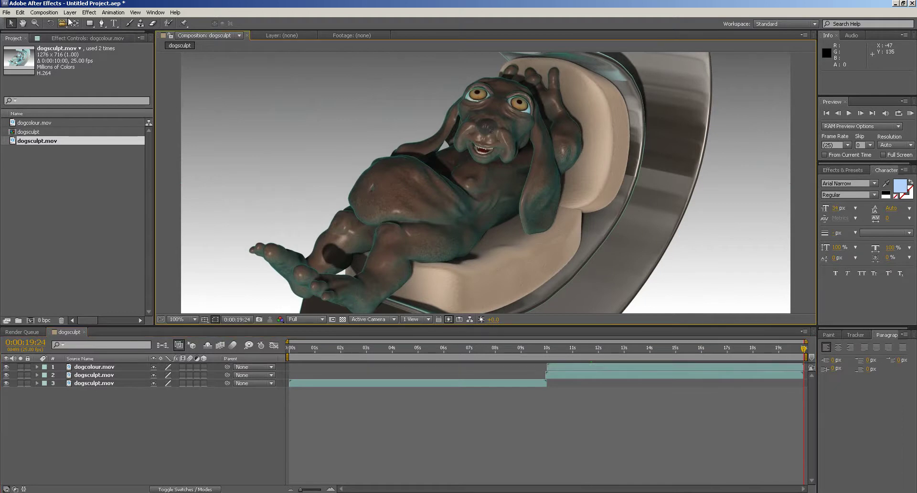
{"action": "left_click", "coordinate": [44, 13]}
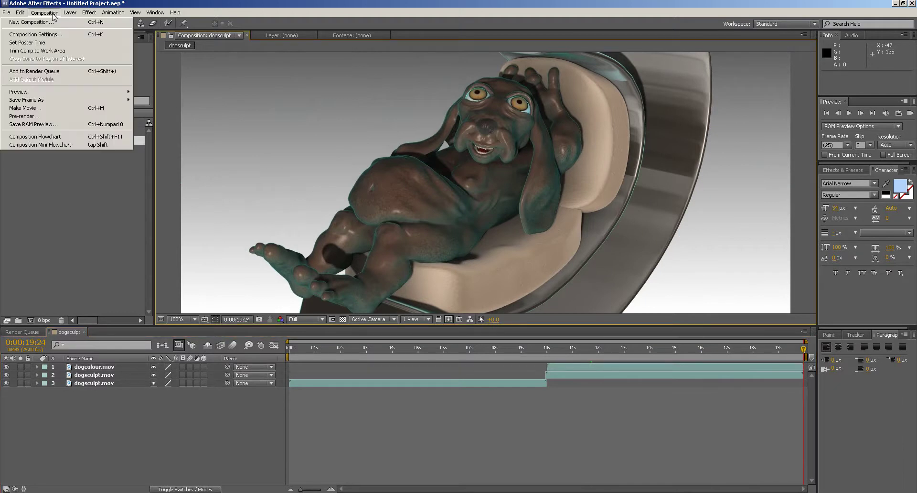
{"action": "left_click", "coordinate": [24, 108]}
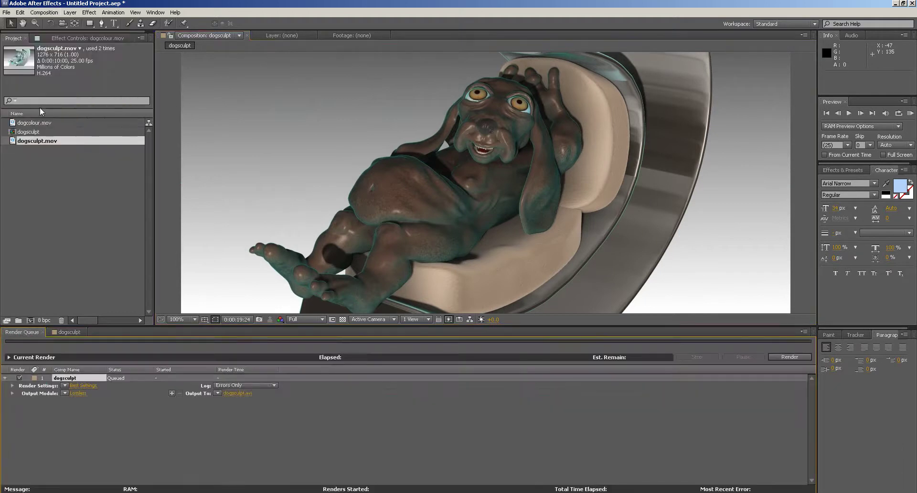
Step: Set the Output Module format to QuickTime
{"action": "left_click", "coordinate": [80, 392]}
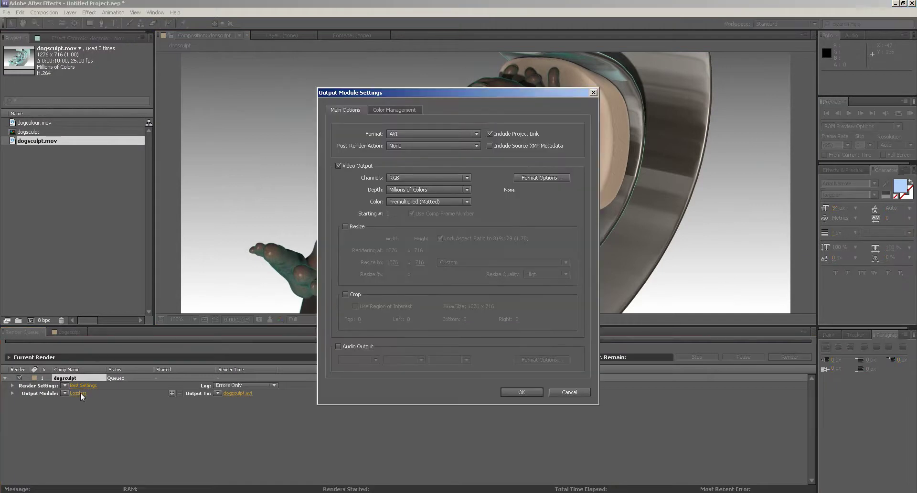
{"action": "left_click", "coordinate": [477, 133]}
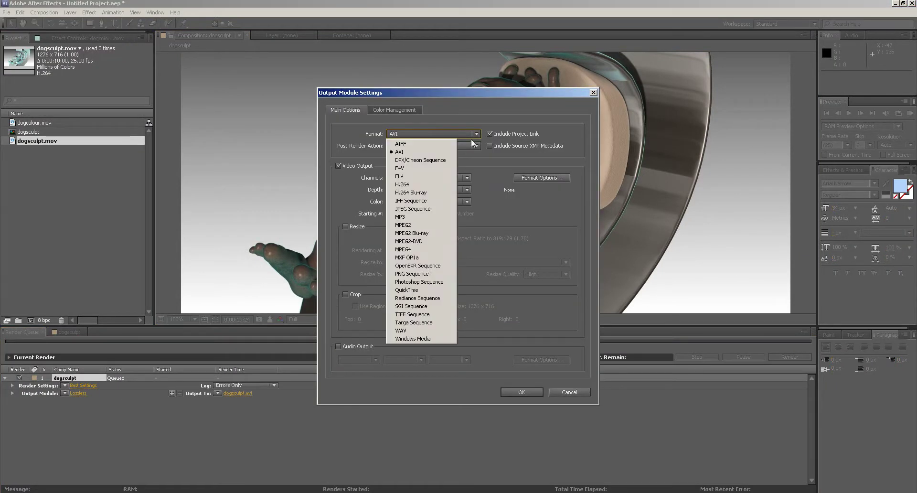
{"action": "left_click", "coordinate": [414, 290]}
{"action": "left_click", "coordinate": [522, 393]}
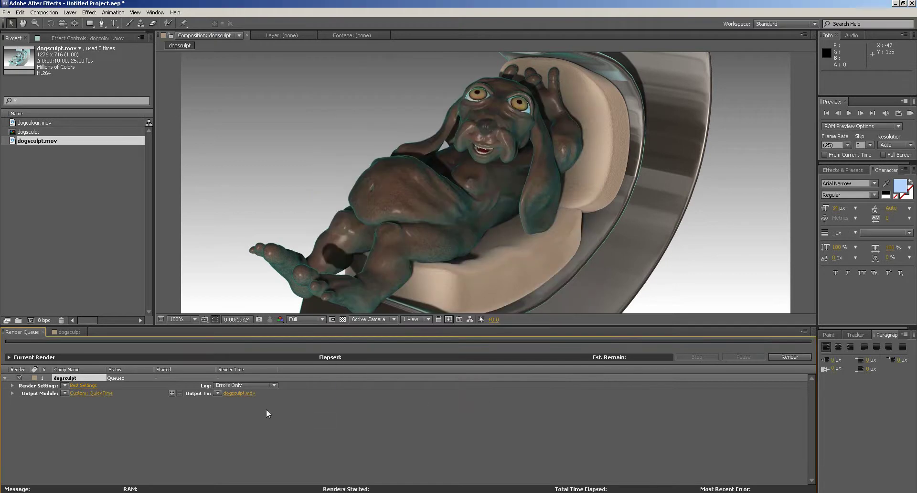
Step: Output to dogsculpt.mov on the Desktop and start the render
{"action": "left_click", "coordinate": [234, 394]}
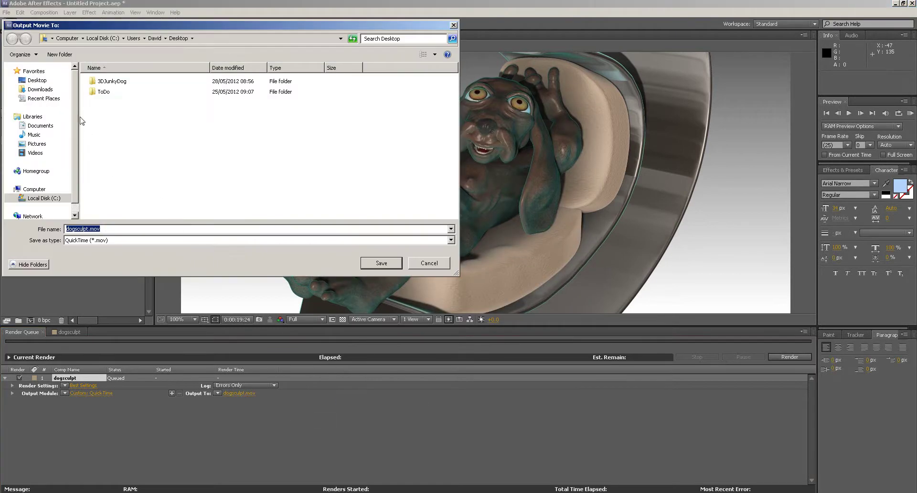
{"action": "left_click", "coordinate": [37, 80]}
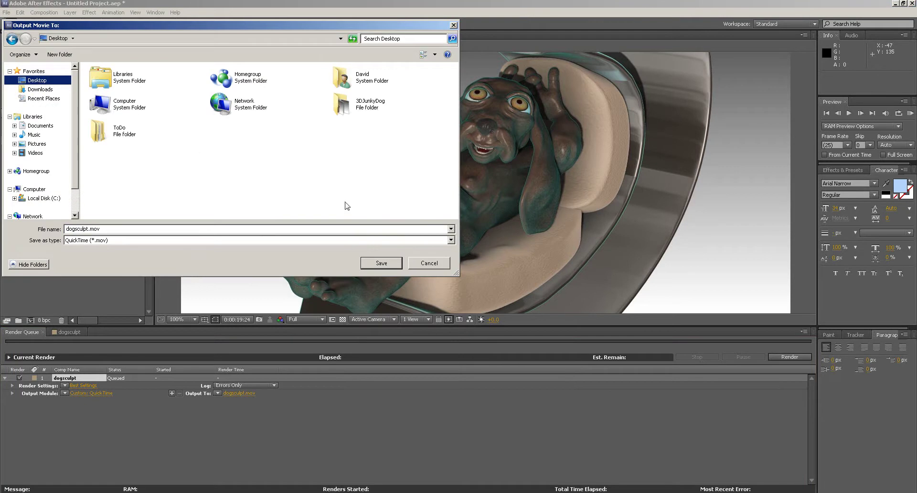
{"action": "left_click", "coordinate": [382, 264]}
{"action": "left_click", "coordinate": [783, 357]}
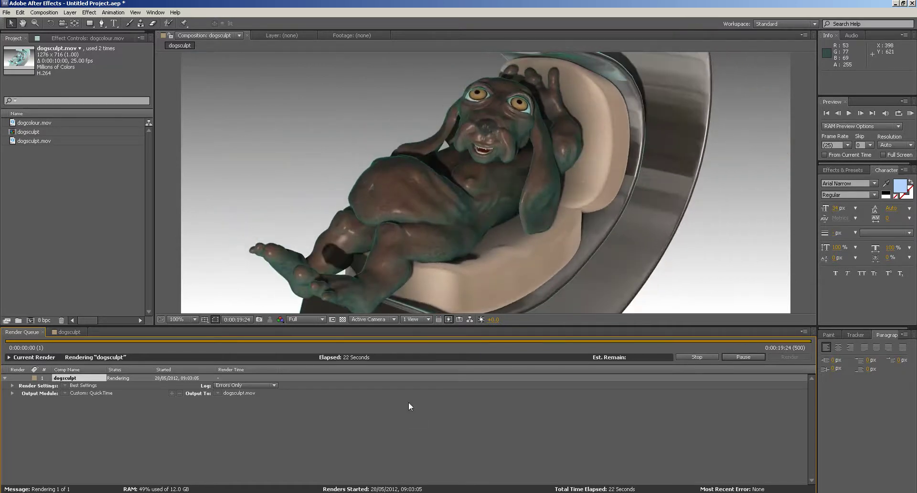
Step: Use Save As to store the project in 3DJunkyDog, renamed dogturntable.aep
{"action": "left_click", "coordinate": [7, 13]}
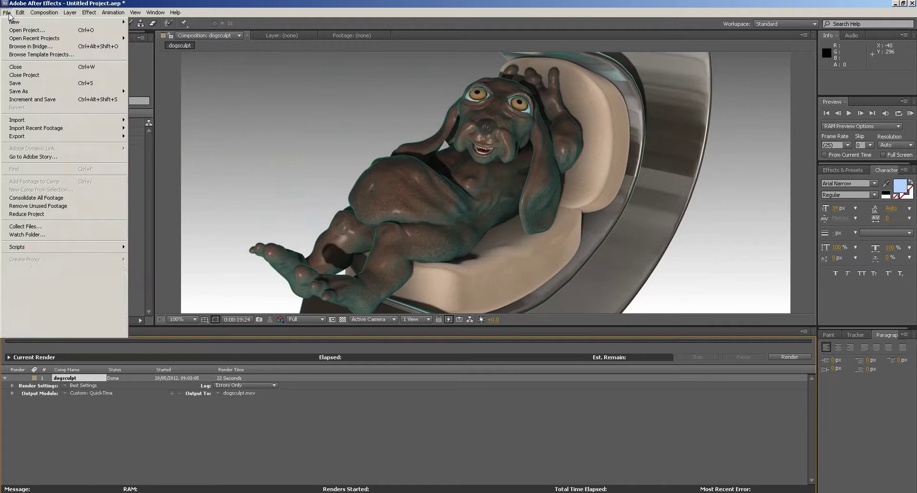
{"action": "left_click", "coordinate": [20, 86]}
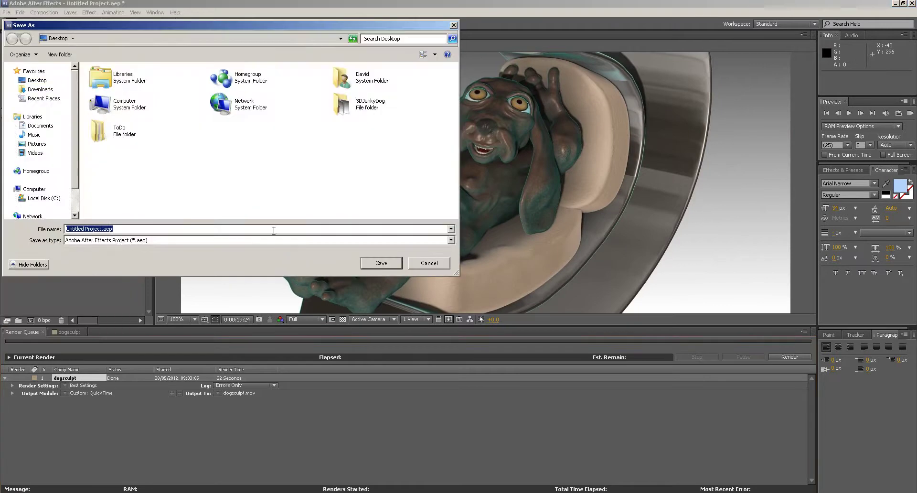
{"action": "double_click", "coordinate": [336, 104]}
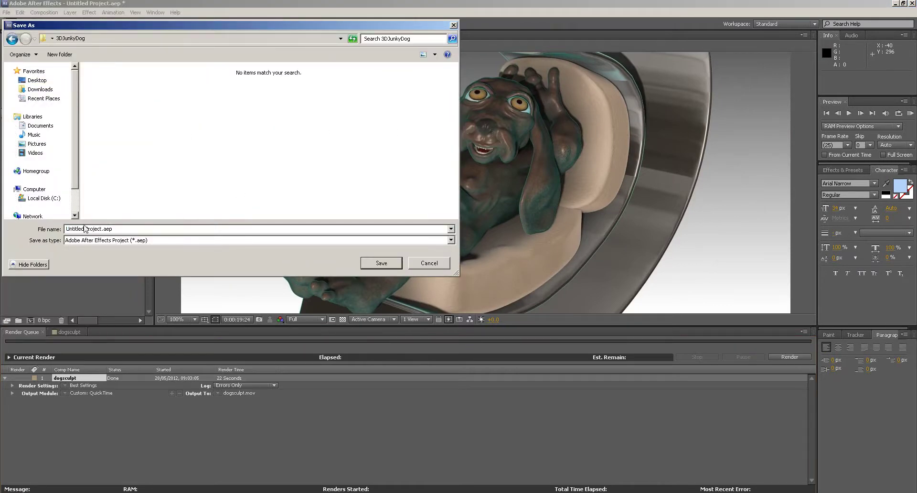
{"action": "left_click", "coordinate": [102, 230]}
{"action": "left_click_drag", "start_coordinate": [102, 229], "coordinate": [53, 229]}
{"action": "type", "text": "dogturnt"}
{"action": "left_click", "coordinate": [378, 263]}
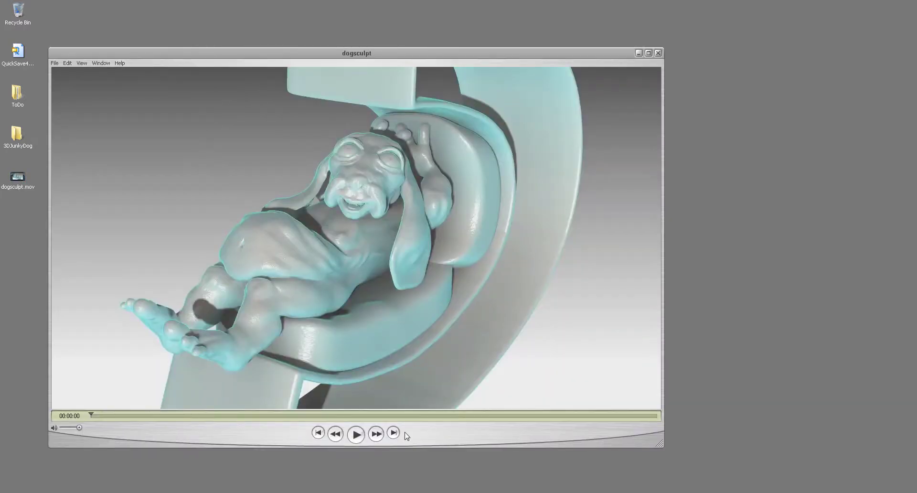
Step: Play the rendered dogsculpt movie through to its 20-second end on the coloured dog
{"action": "left_click", "coordinate": [356, 434]}
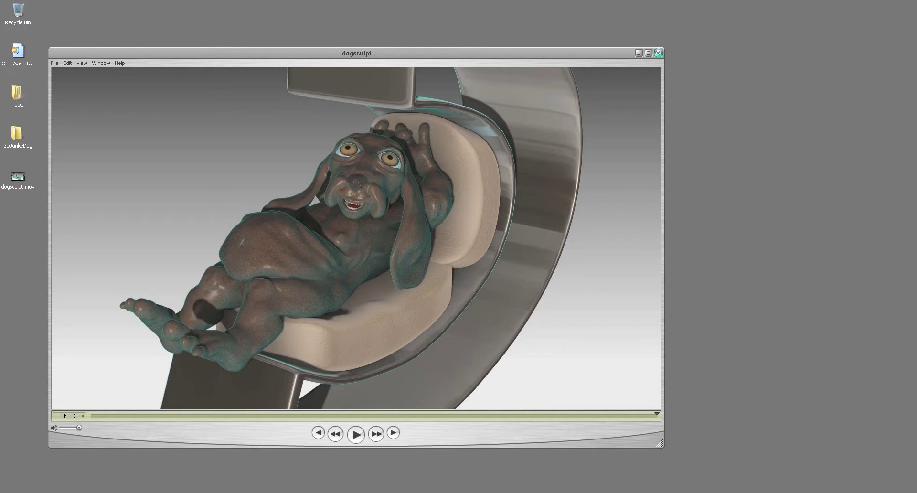
Step: Close QuickTime, reopen dogturntable.aep from the 3DJunkyDog folder, and select the dogcolour.mov layer
{"action": "left_click", "coordinate": [658, 52]}
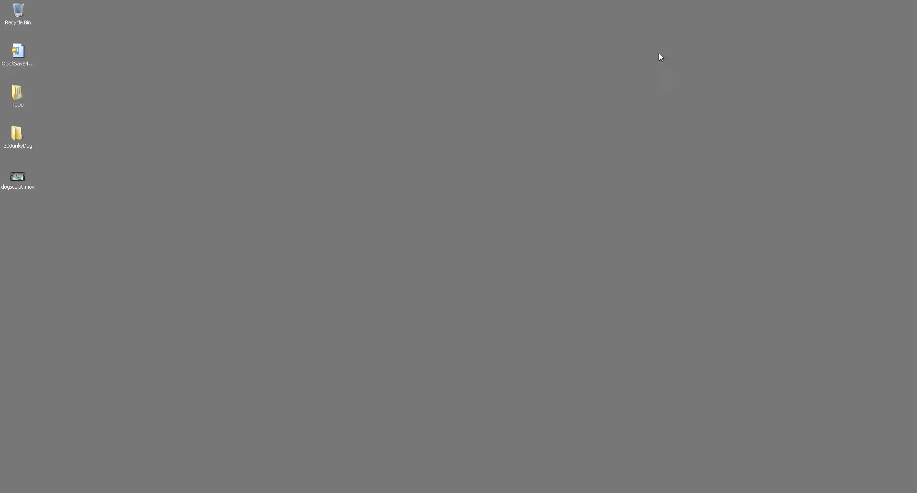
{"action": "double_click", "coordinate": [10, 138]}
{"action": "left_click", "coordinate": [337, 106]}
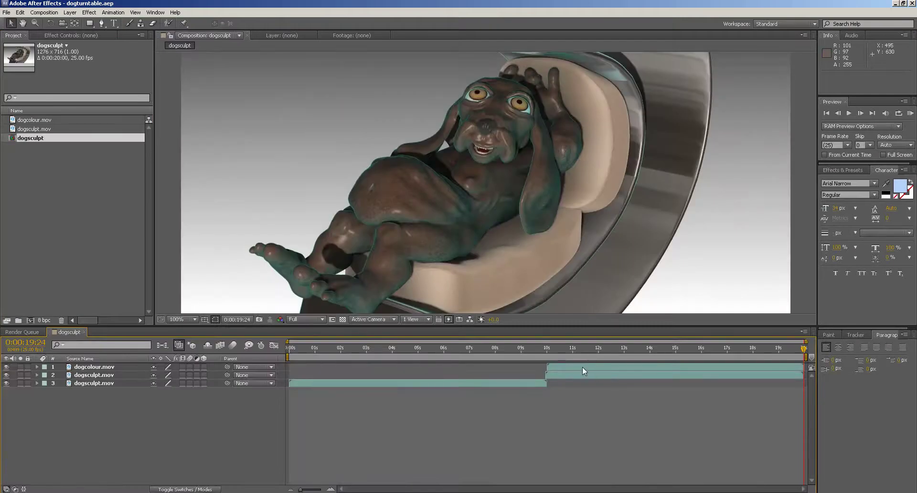
{"action": "left_click", "coordinate": [95, 367]}
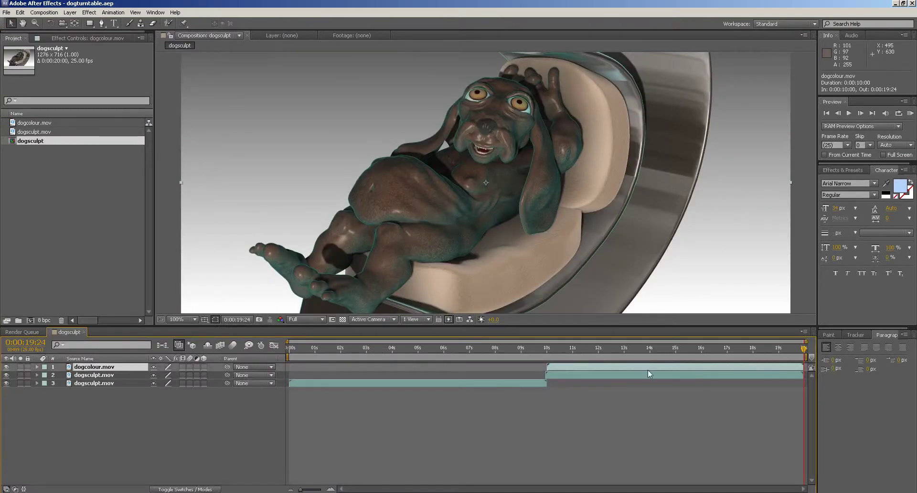
Step: Apply Levels to dogcolour.mov with Input Black 23, Input White 233 and Gamma 1.24
{"action": "left_click", "coordinate": [84, 14]}
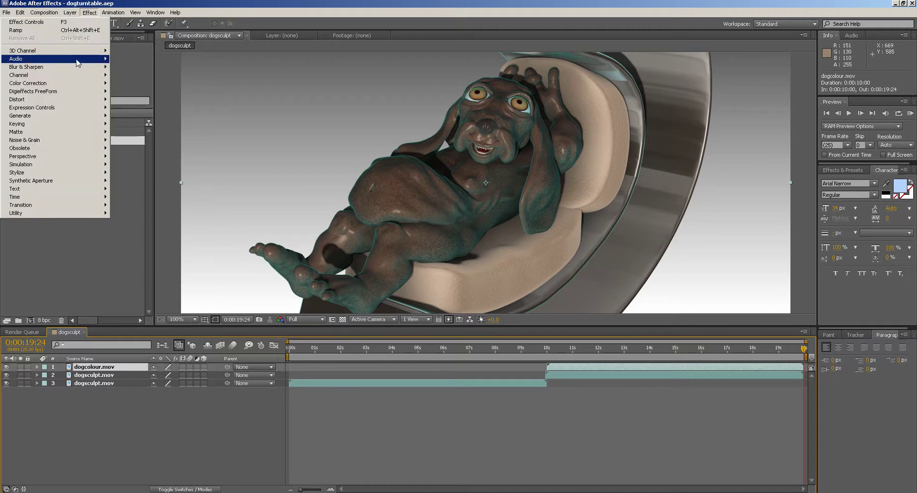
{"action": "mouse_move", "coordinate": [76, 87]}
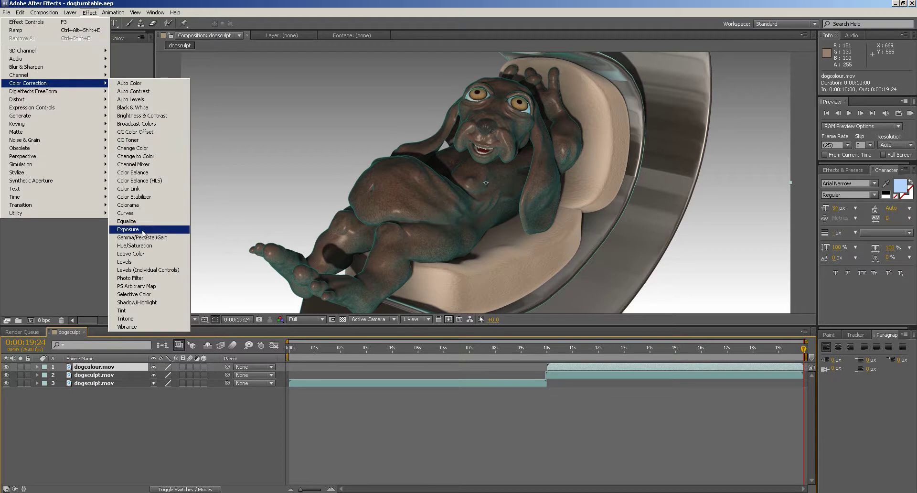
{"action": "left_click", "coordinate": [133, 262]}
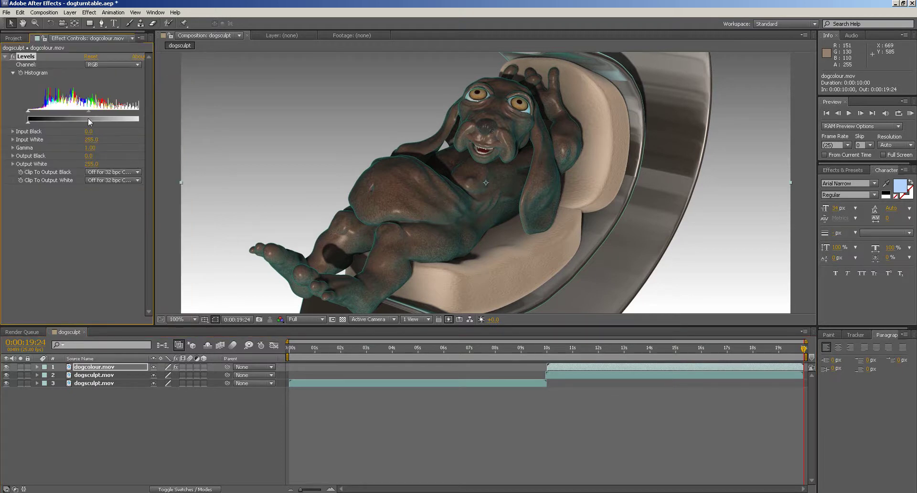
{"action": "left_click_drag", "start_coordinate": [88, 110], "coordinate": [85, 111]}
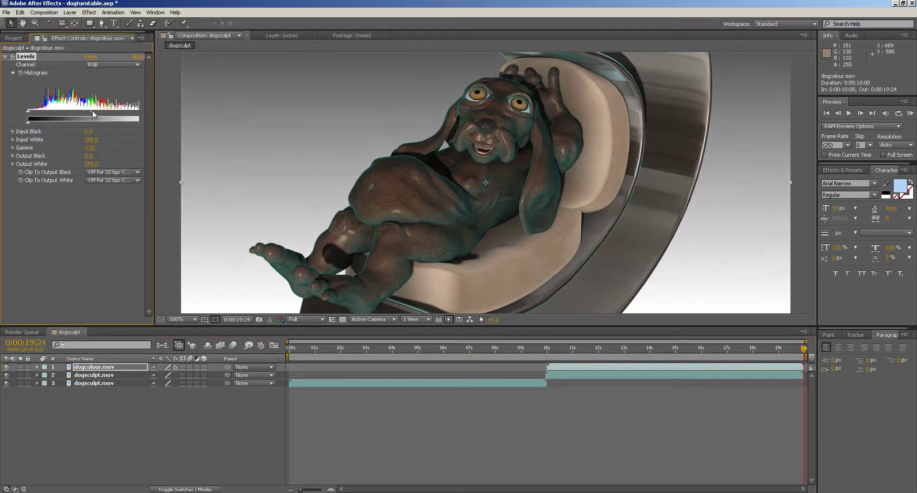
{"action": "left_click_drag", "start_coordinate": [93, 114], "coordinate": [138, 115]}
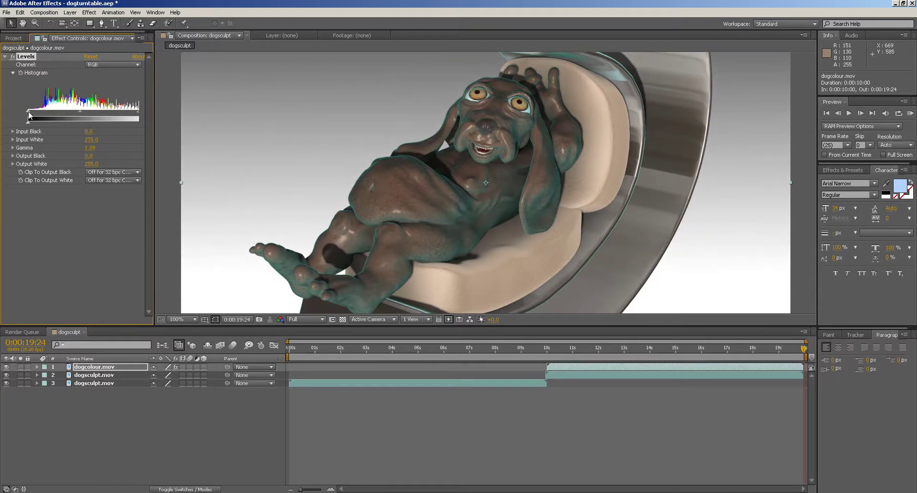
{"action": "left_click_drag", "start_coordinate": [28, 115], "coordinate": [83, 115]}
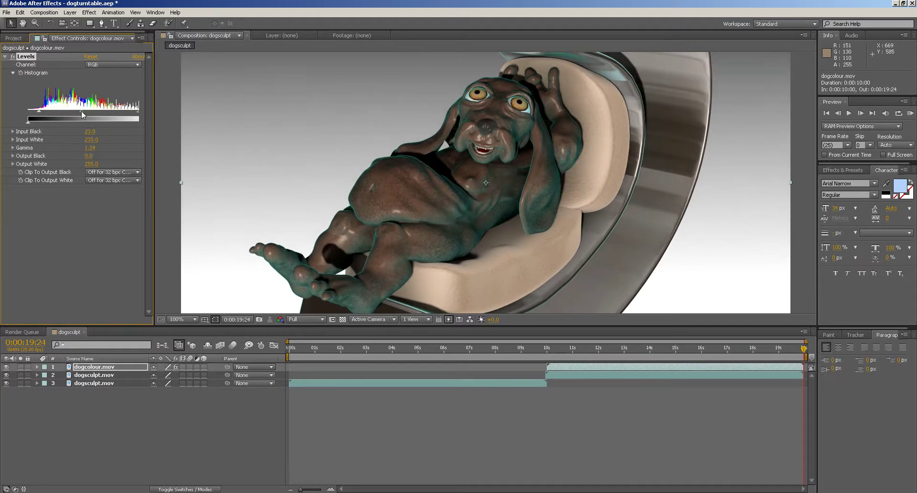
Step: Apply Hue/Saturation to dogcolour.mov with Master Saturation 51 and a slight hue shift, previewing at 10:21
{"action": "left_click", "coordinate": [89, 12]}
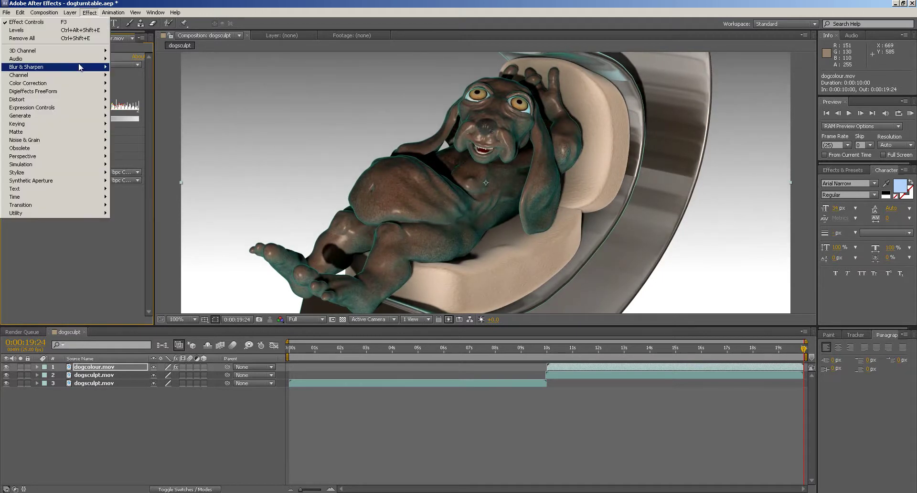
{"action": "mouse_move", "coordinate": [73, 78]}
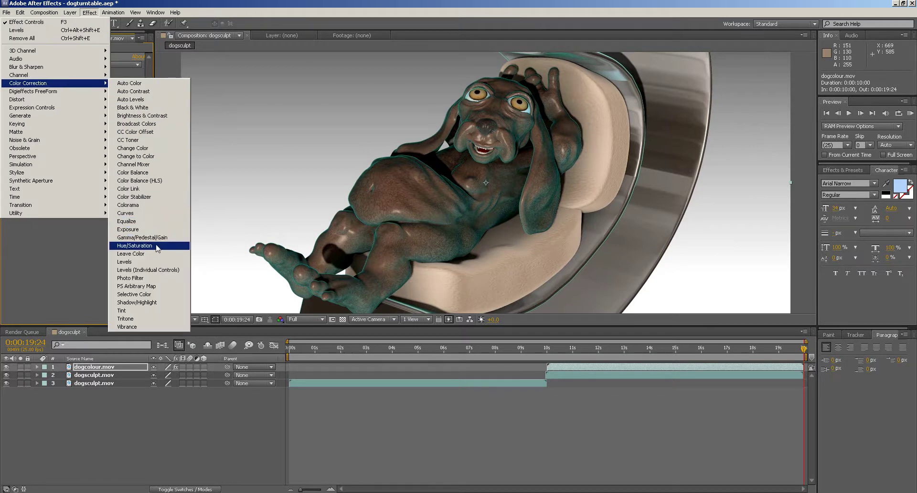
{"action": "left_click", "coordinate": [158, 246]}
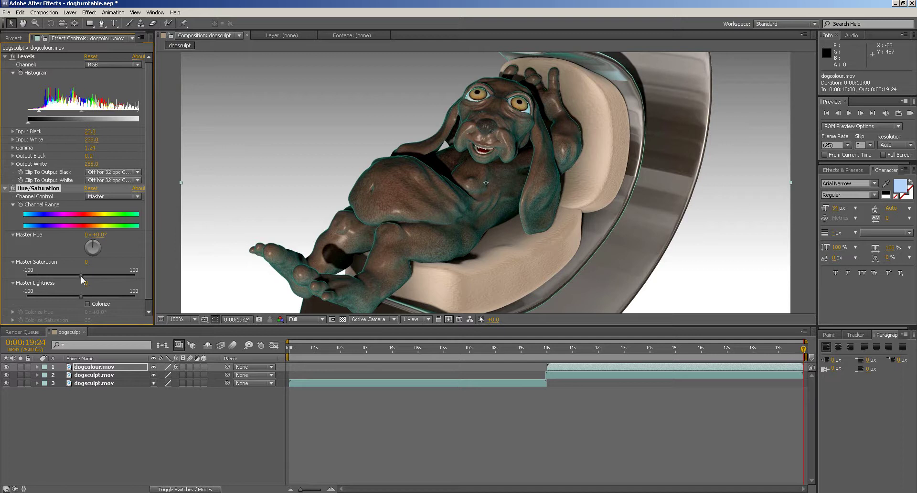
{"action": "left_click_drag", "start_coordinate": [82, 275], "coordinate": [93, 274]}
{"action": "mouse_move", "coordinate": [100, 274]}
{"action": "left_mouse_down"}
{"action": "mouse_move", "coordinate": [118, 275]}
{"action": "mouse_move", "coordinate": [102, 275]}
{"action": "left_mouse_up"}
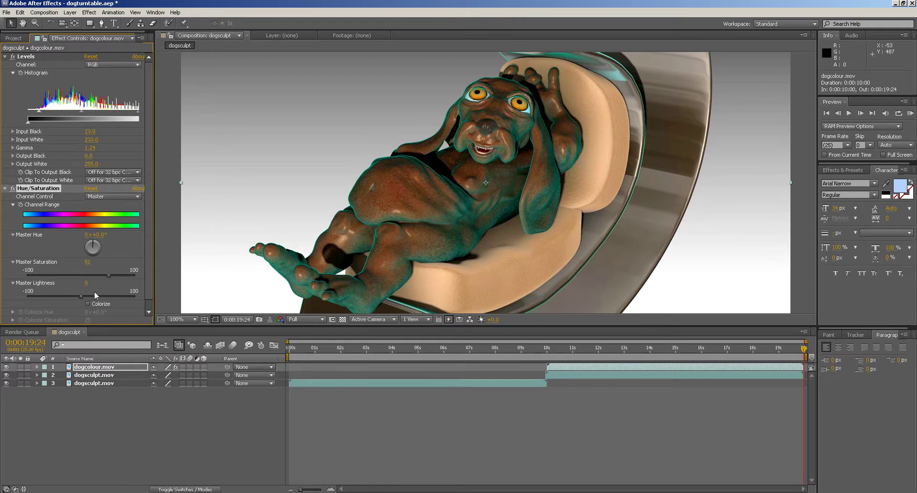
{"action": "left_click_drag", "start_coordinate": [81, 295], "coordinate": [81, 295]}
{"action": "mouse_move", "coordinate": [94, 245]}
{"action": "left_mouse_down"}
{"action": "mouse_move", "coordinate": [99, 260]}
{"action": "mouse_move", "coordinate": [110, 257]}
{"action": "mouse_move", "coordinate": [93, 246]}
{"action": "left_mouse_up"}
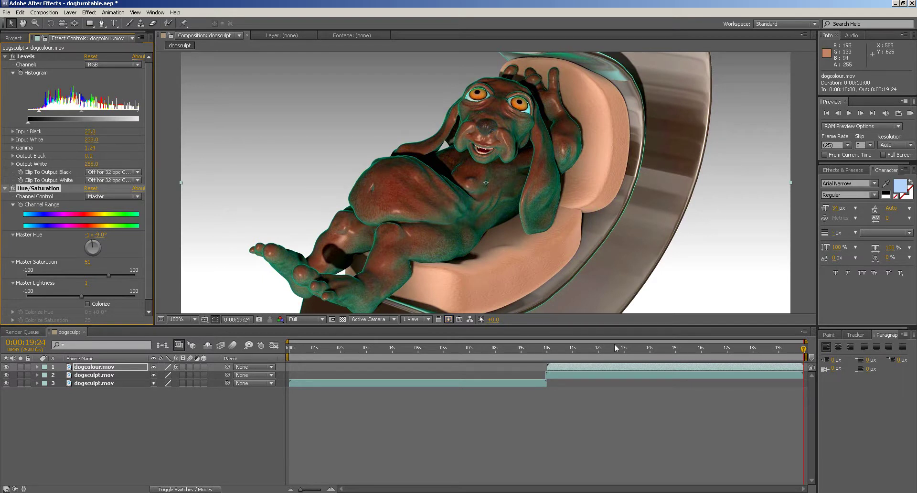
{"action": "left_click_drag", "start_coordinate": [614, 346], "coordinate": [569, 348]}
Step: Render the colour-corrected dogsculpt composition again to dogsculpt.mov in QuickTime format
{"action": "left_click", "coordinate": [181, 77]}
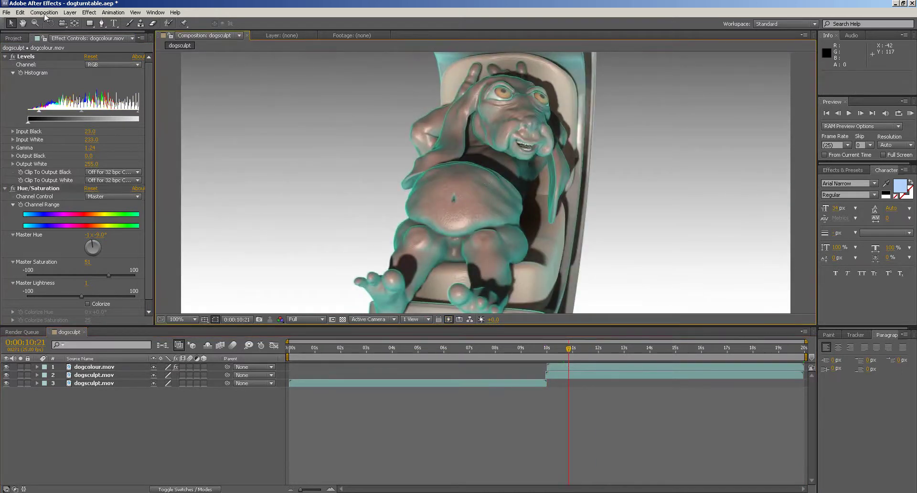
{"action": "left_click", "coordinate": [45, 14]}
{"action": "left_click", "coordinate": [47, 108]}
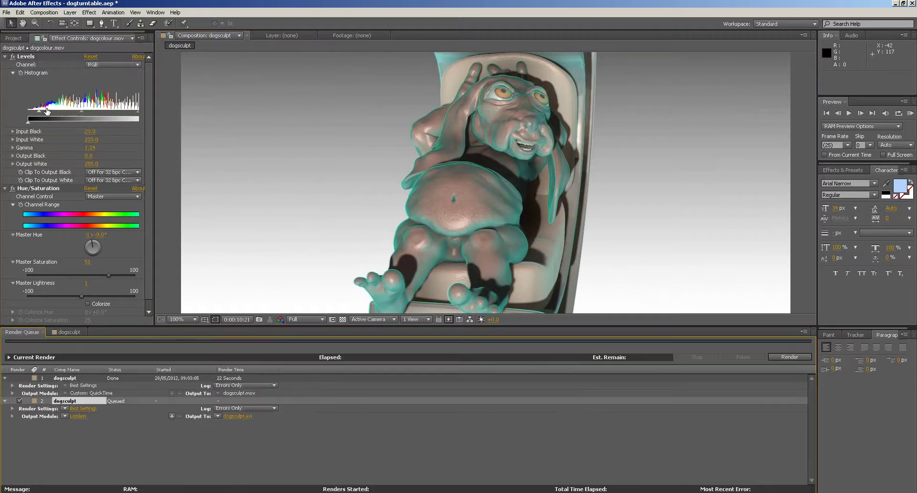
{"action": "left_click", "coordinate": [78, 416]}
{"action": "left_click", "coordinate": [476, 134]}
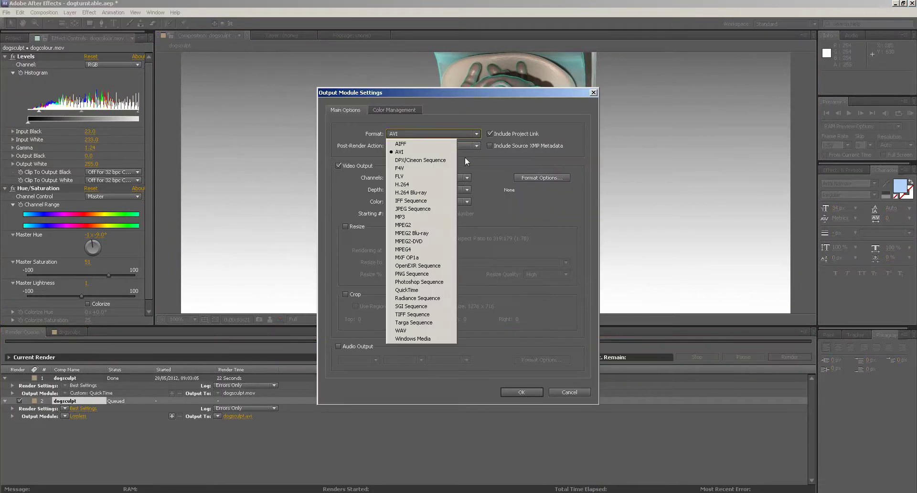
{"action": "left_click", "coordinate": [421, 293]}
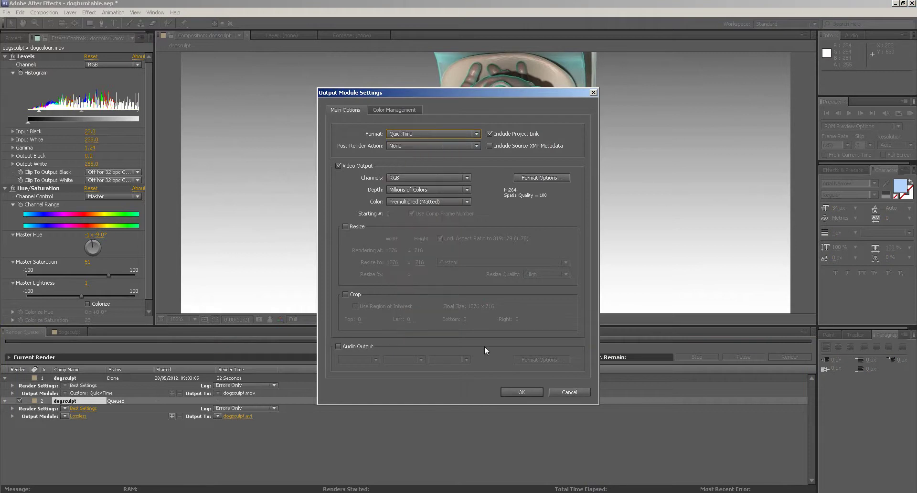
{"action": "left_click", "coordinate": [521, 392]}
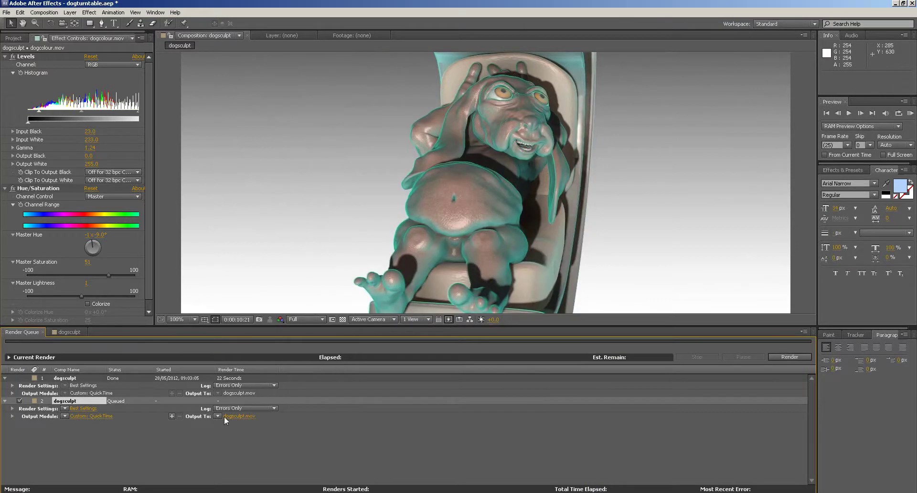
{"action": "left_click", "coordinate": [788, 358]}
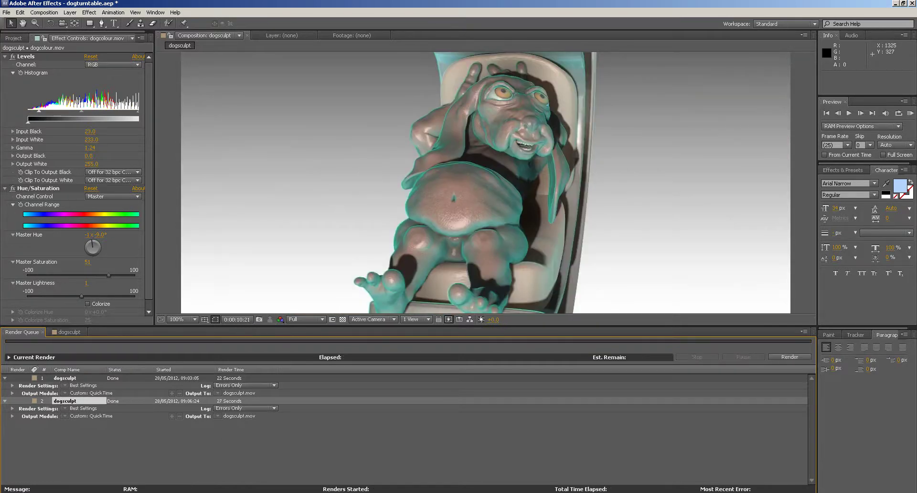
Step: Quit After Effects saving the project, then open dogsculpt.mov from the desktop in QuickTime
{"action": "left_click", "coordinate": [912, 3]}
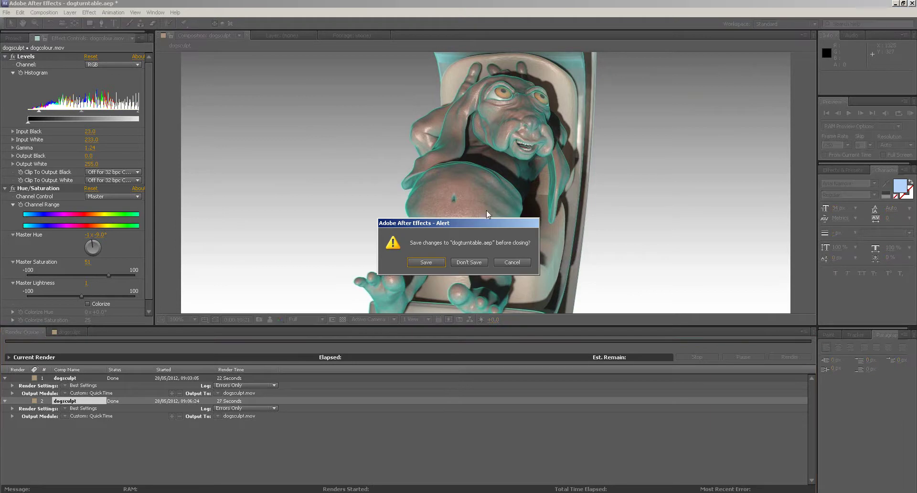
{"action": "left_click", "coordinate": [412, 262]}
{"action": "left_click", "coordinate": [286, 235]}
{"action": "left_click", "coordinate": [21, 178]}
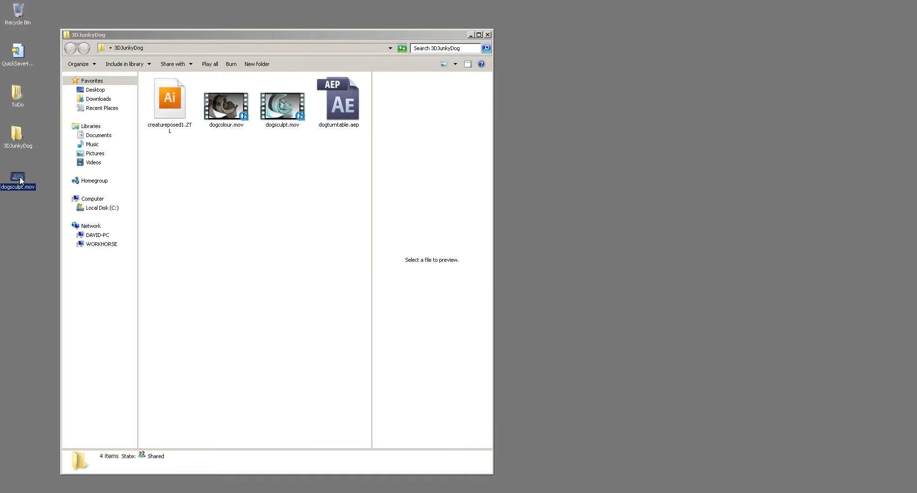
{"action": "double_click", "coordinate": [22, 180]}
Step: Play the re-rendered dogsculpt.mov to its 20-second end, then close the player
{"action": "left_click", "coordinate": [356, 435]}
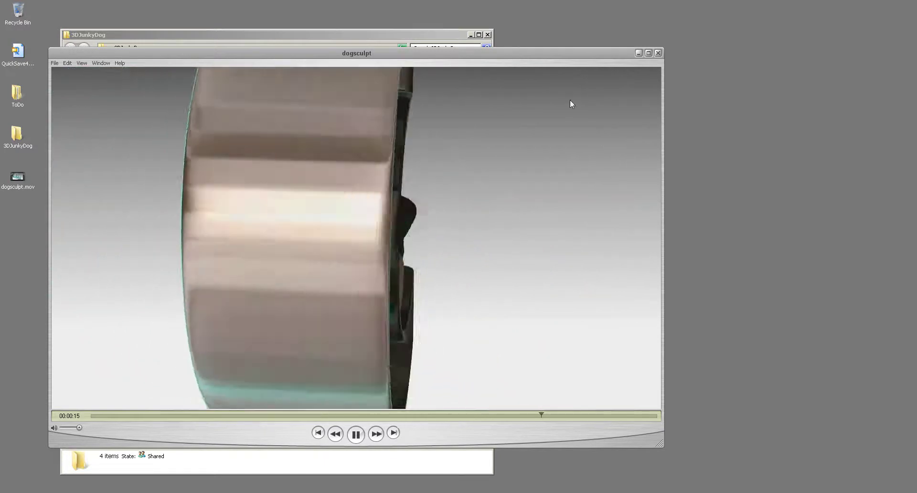
{"action": "left_click_drag", "start_coordinate": [545, 53], "coordinate": [578, 47]}
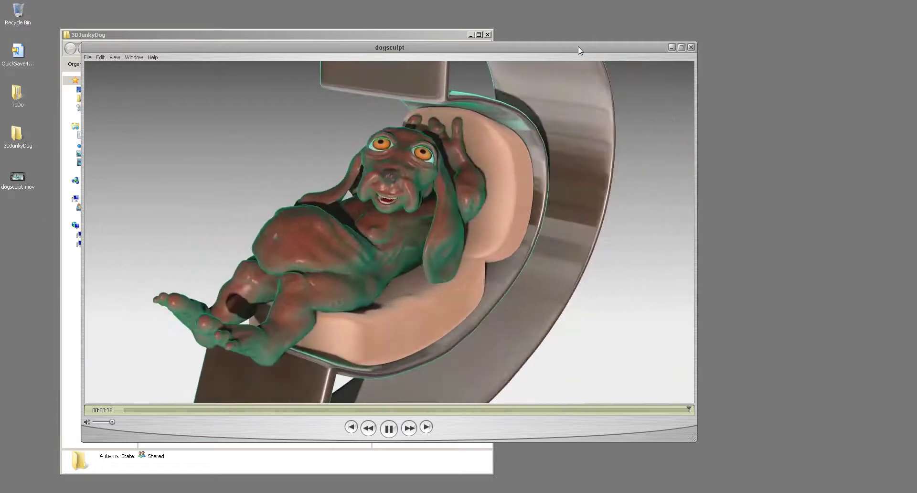
{"action": "left_click", "coordinate": [696, 47]}
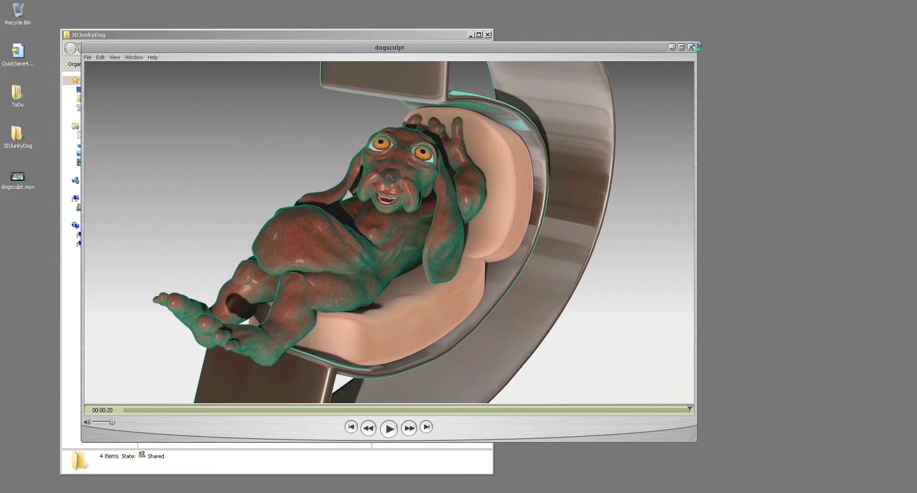